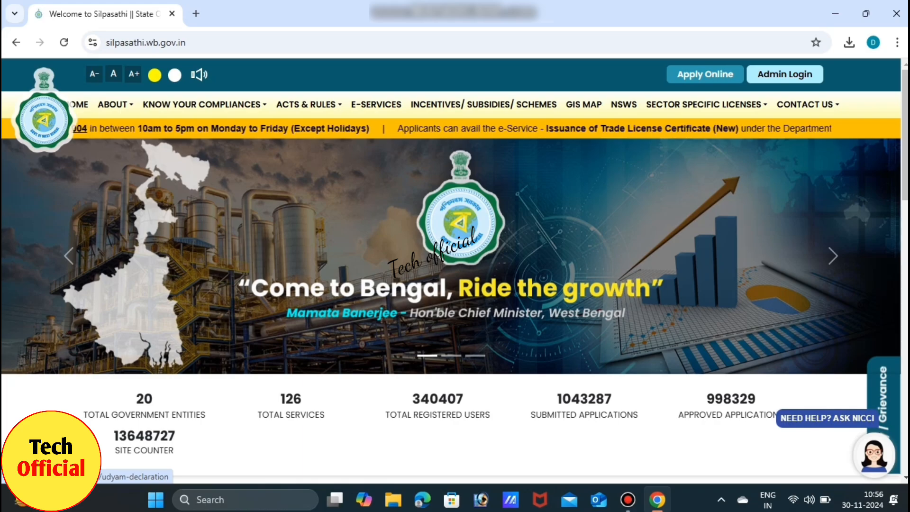
# Step: Go to the portal's sign-in page and choose Create new to register a new account
pyautogui.click(705, 74)
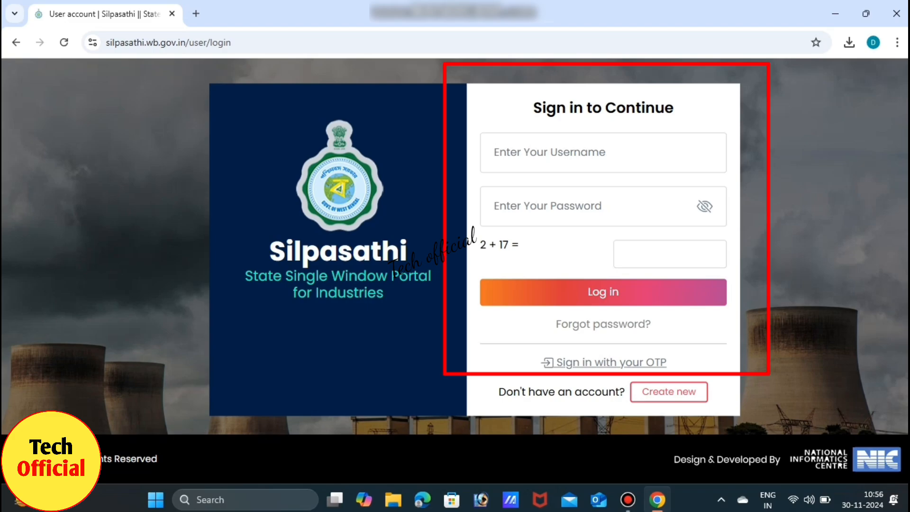
pyautogui.click(548, 206)
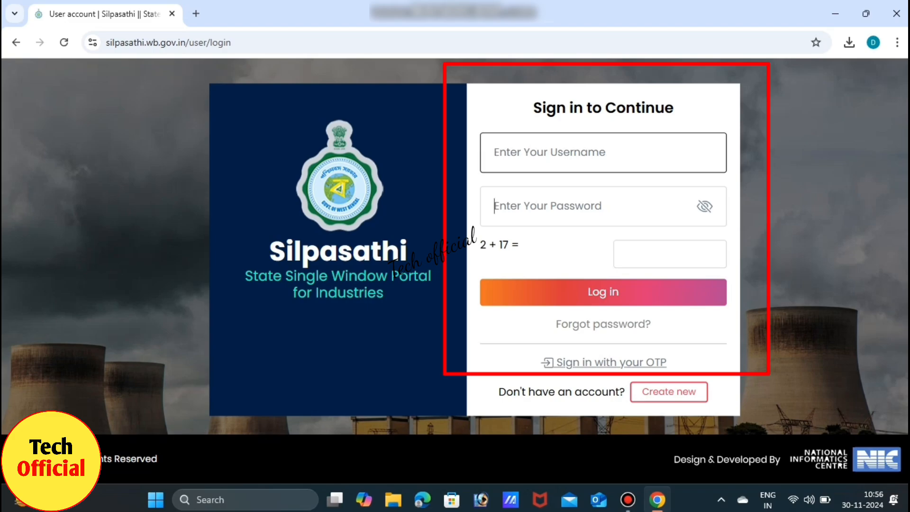
pyautogui.click(670, 254)
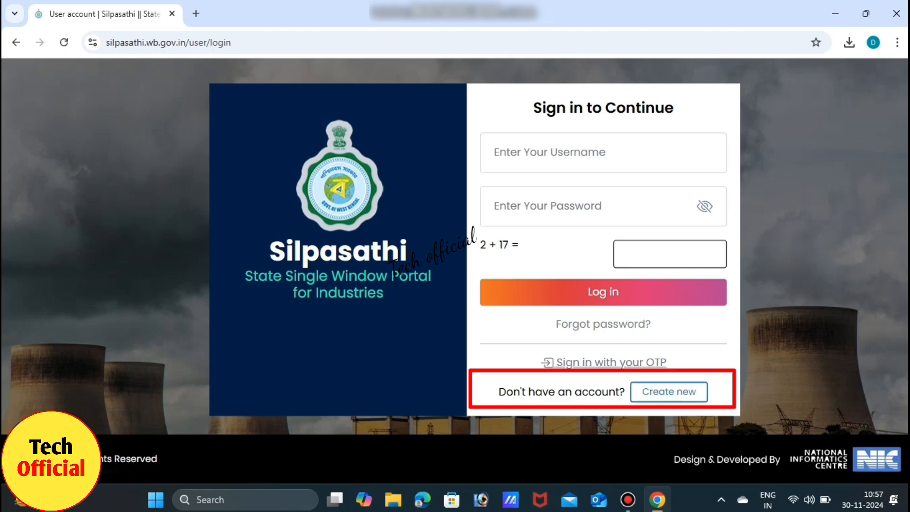
pyautogui.click(669, 391)
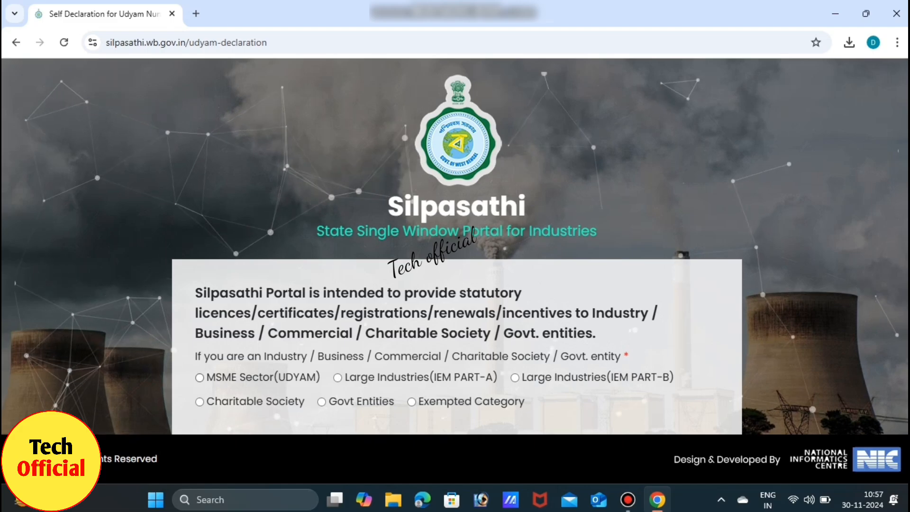
# Step: Declare the enterprise as MSME Sector (UDYAM) and scroll down the self-declaration page
pyautogui.click(199, 377)
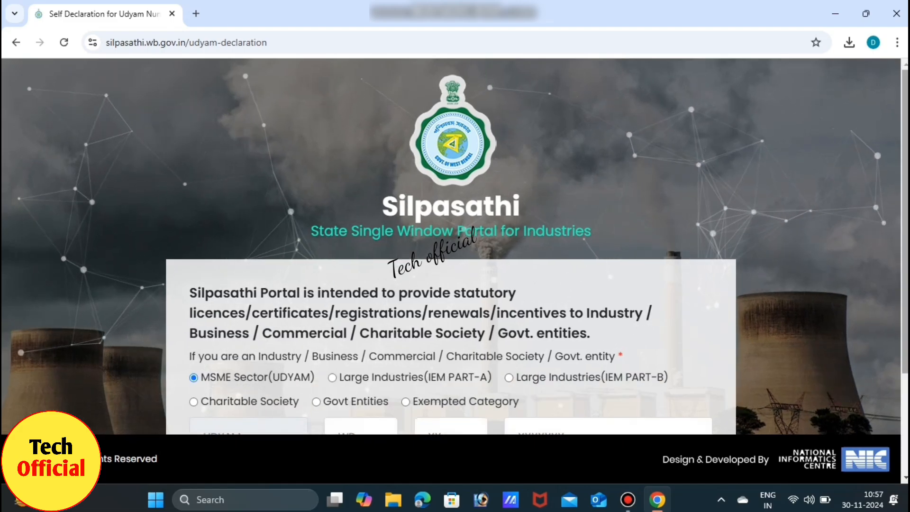
pyautogui.scroll(-1, 451, 246)
pyautogui.scroll(-2, 450, 247)
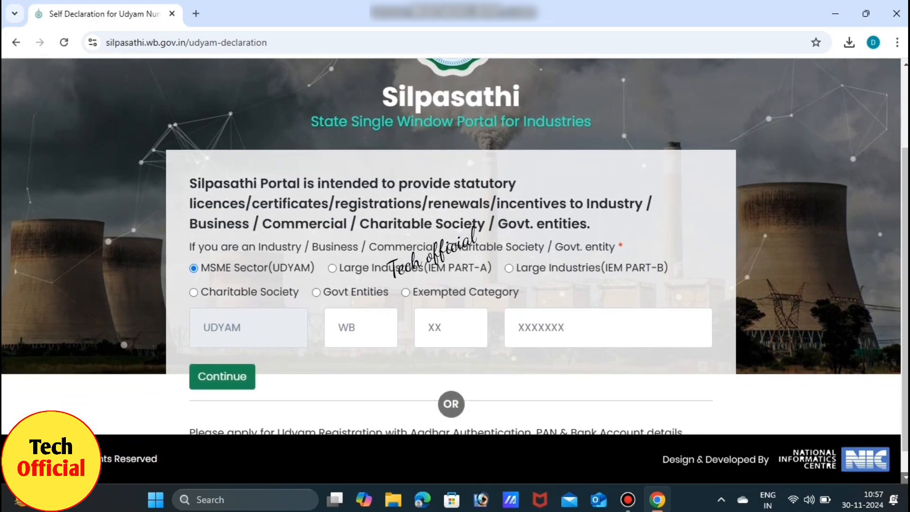
pyautogui.scroll(-1, 450, 246)
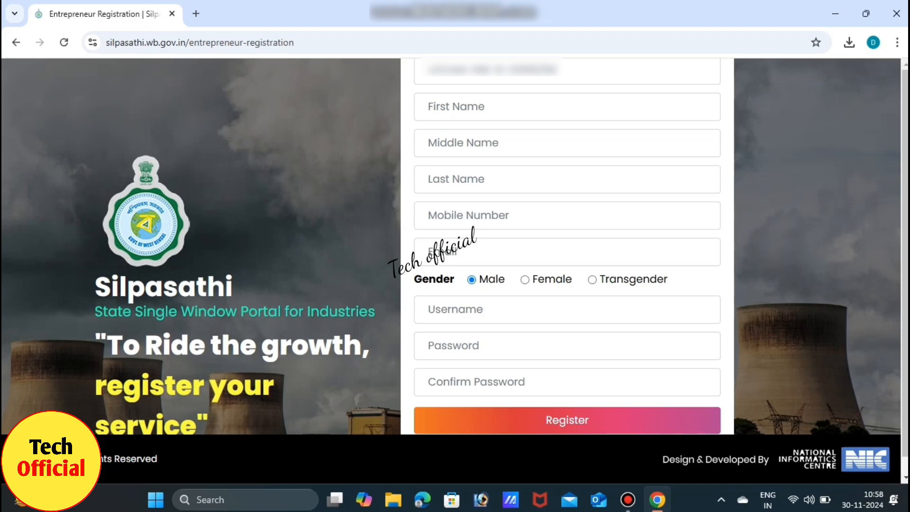
# Step: Fill in the entrepreneur's first and middle name, mobile number, email address and username
pyautogui.click(456, 107)
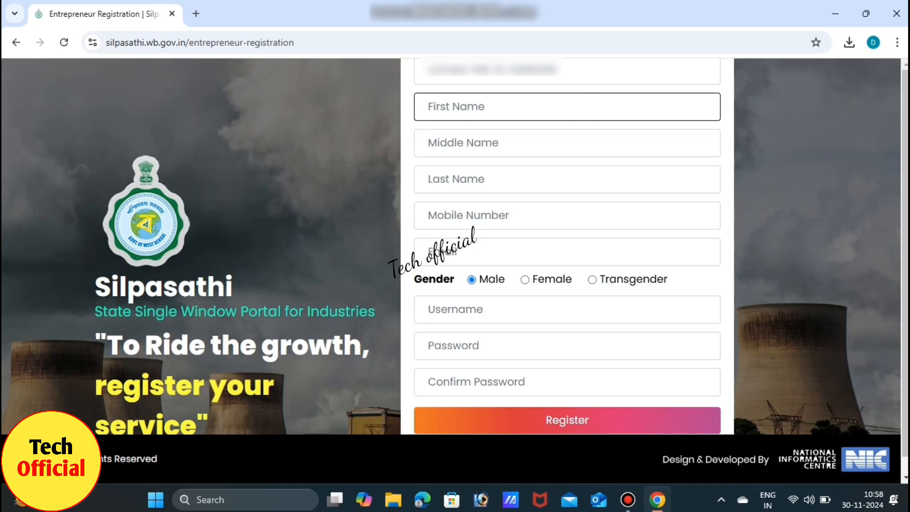
pyautogui.click(463, 143)
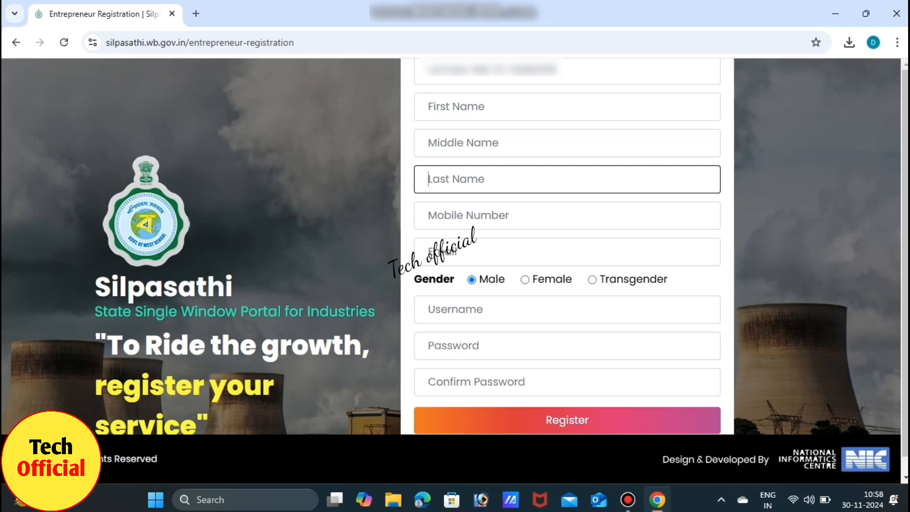
pyautogui.click(468, 216)
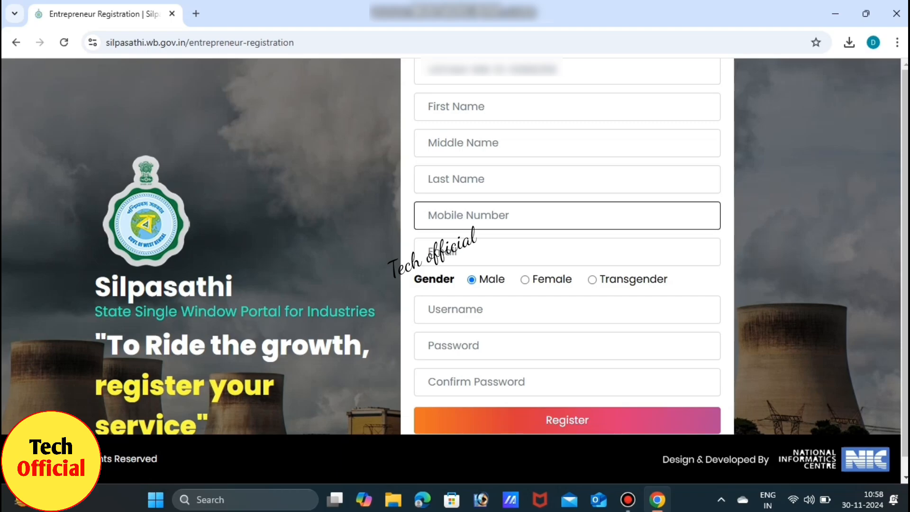
pyautogui.click(468, 252)
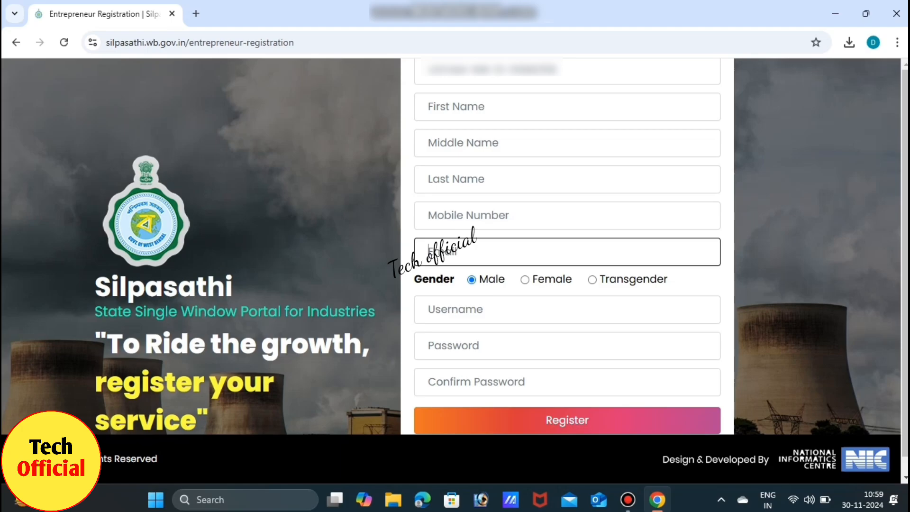
pyautogui.click(468, 310)
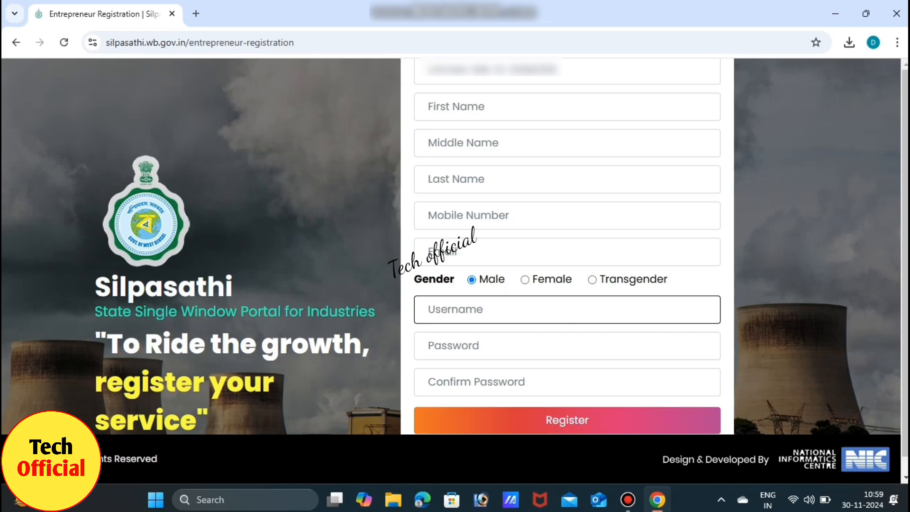
pyautogui.click(468, 107)
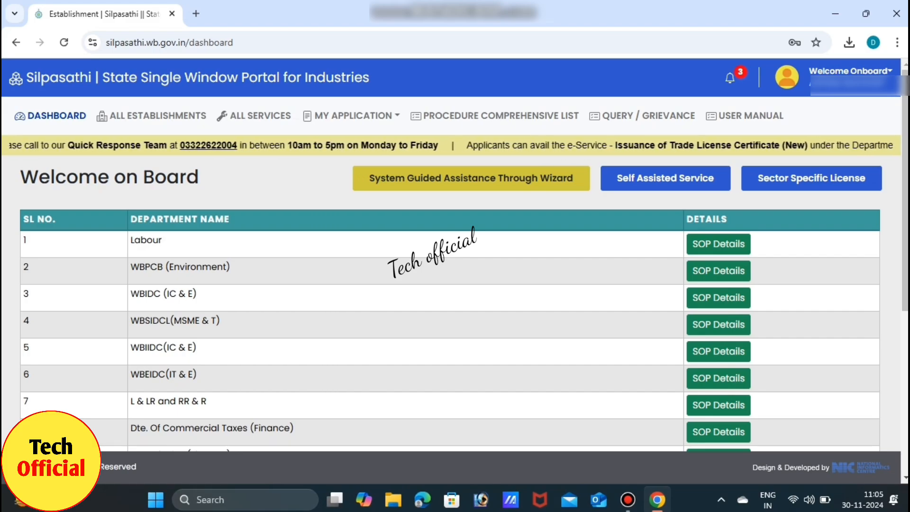
# Step: Open ALL SERVICES and search the services list for 'trade'
pyautogui.moveTo(849, 72)
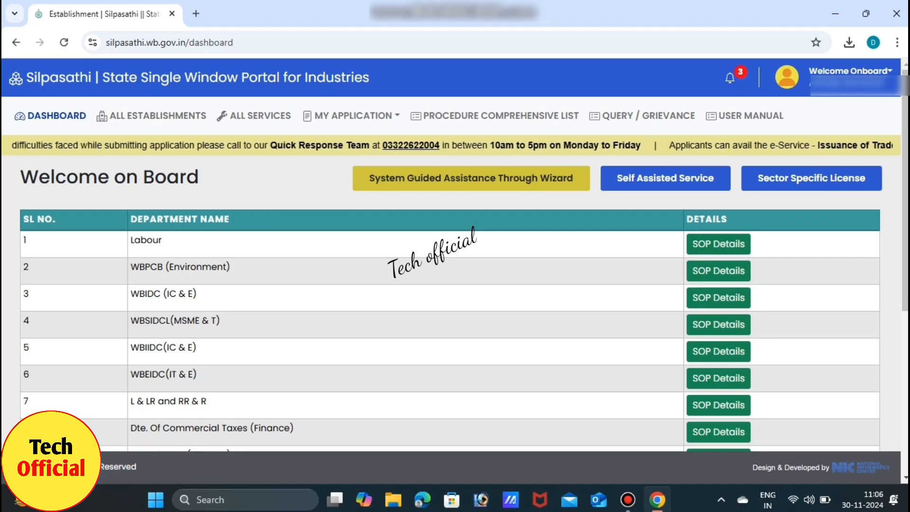
pyautogui.click(254, 116)
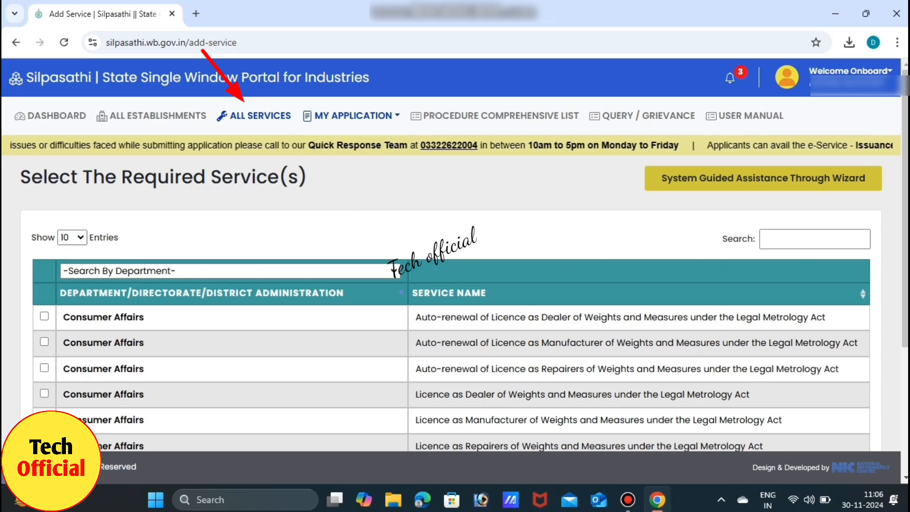
pyautogui.click(815, 238)
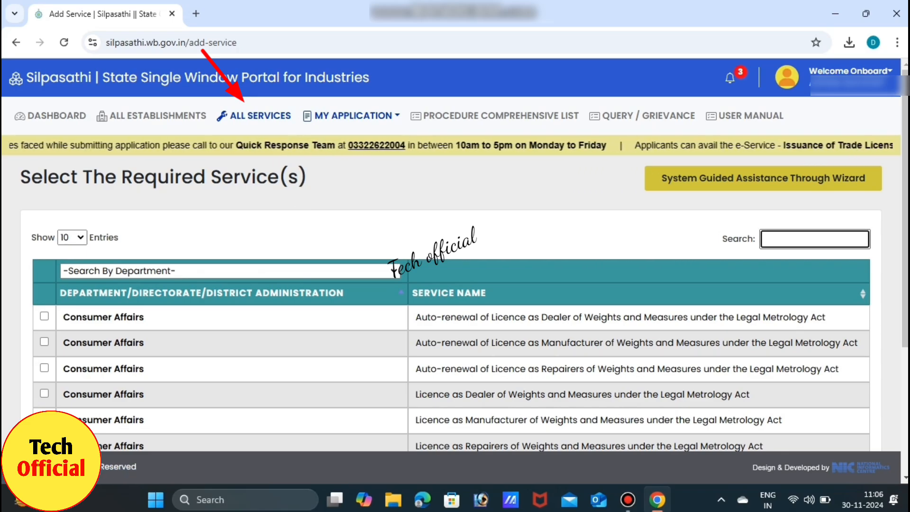
pyautogui.write('tra')
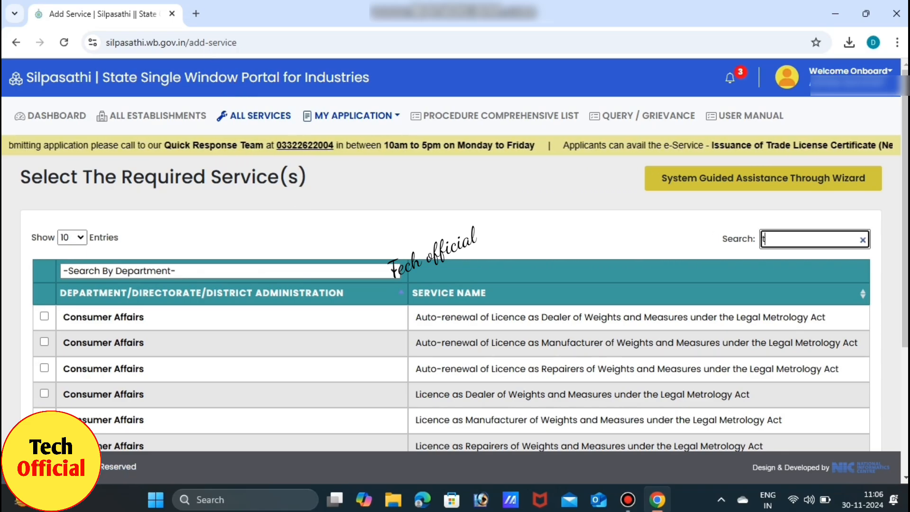
pyautogui.write('de')
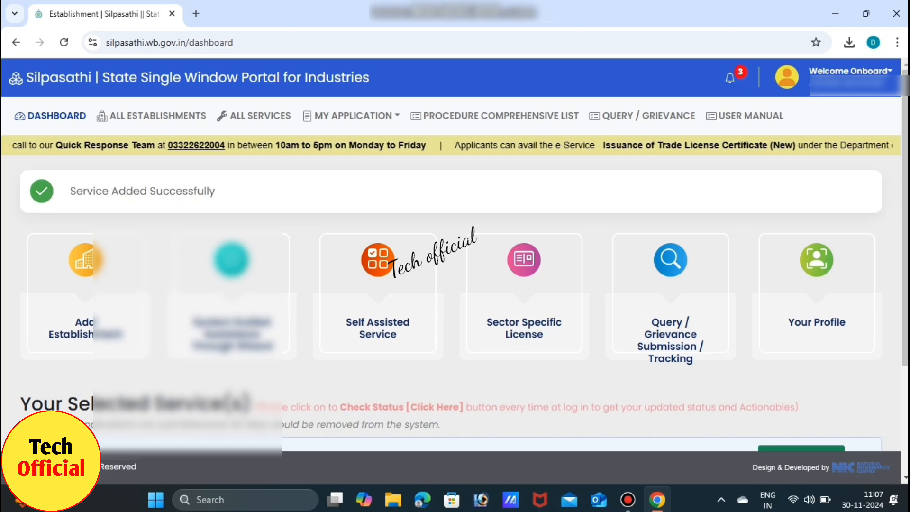
# Step: Scroll down the dashboard to reach the trade service's Apply Online option
pyautogui.scroll(-3, 450, 275)
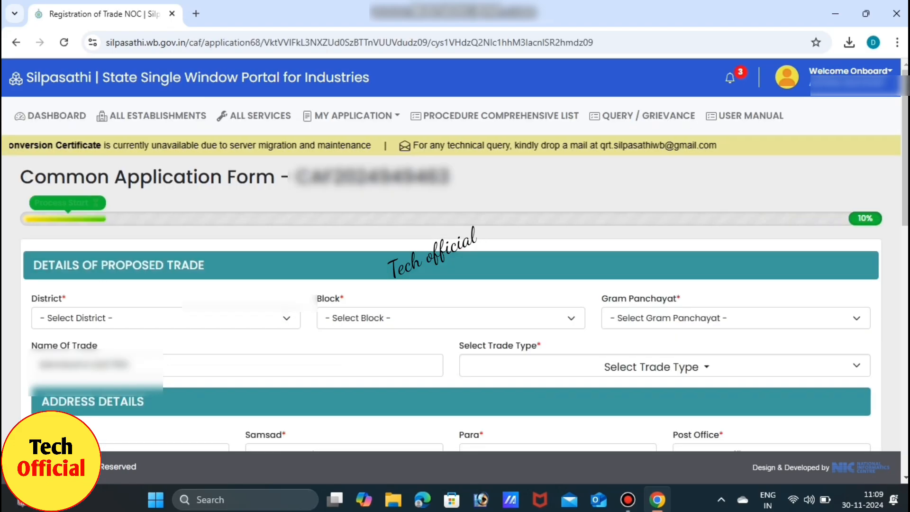
# Step: Choose District PURBA MIDNAPORE, Block KOLAGHAT and Gram Panchayat PULSHITA on the Trade License form
pyautogui.click(166, 318)
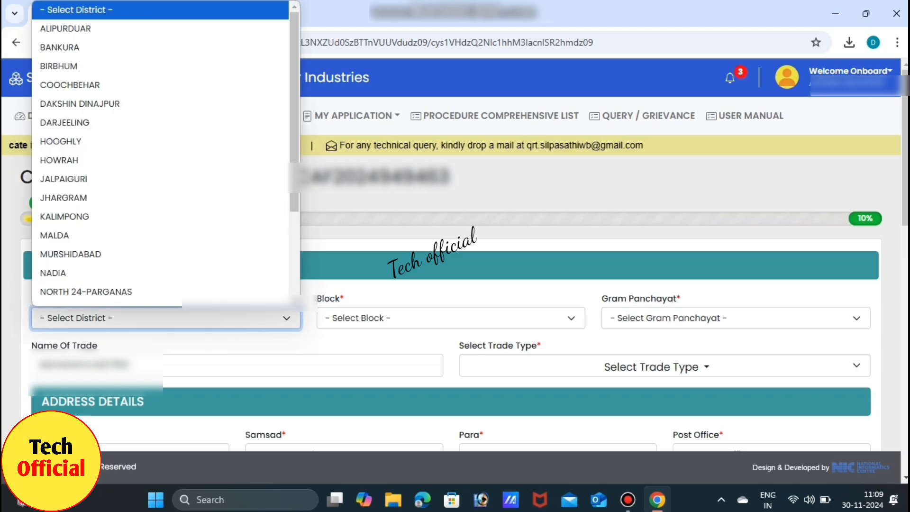
pyautogui.scroll(-1, 166, 298)
pyautogui.scroll(-2, 161, 156)
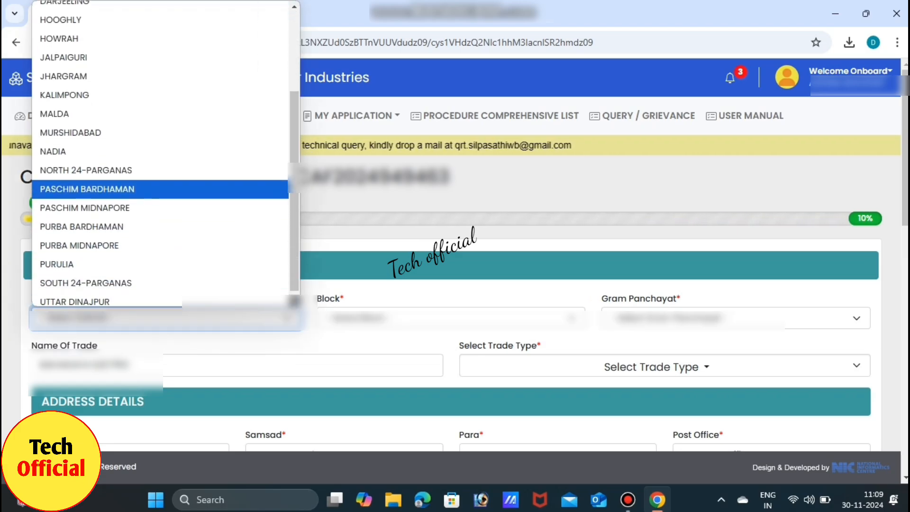
pyautogui.click(160, 241)
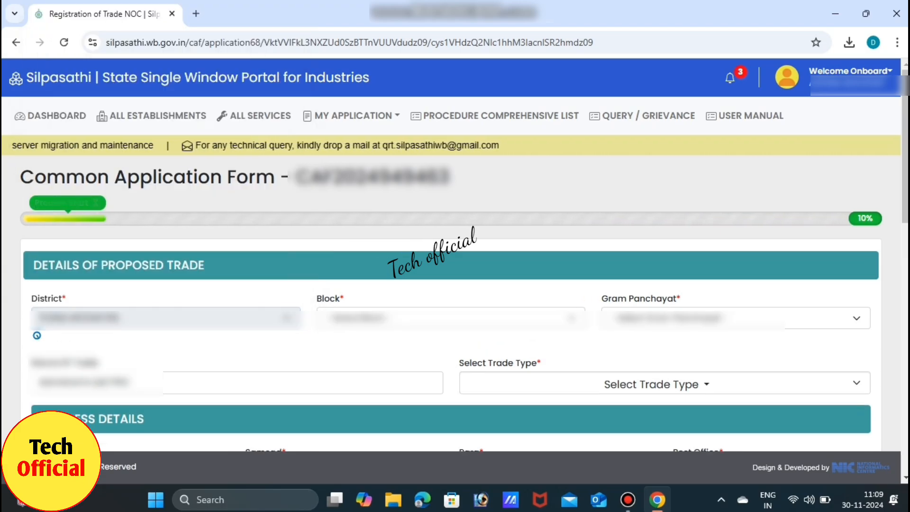
pyautogui.click(451, 318)
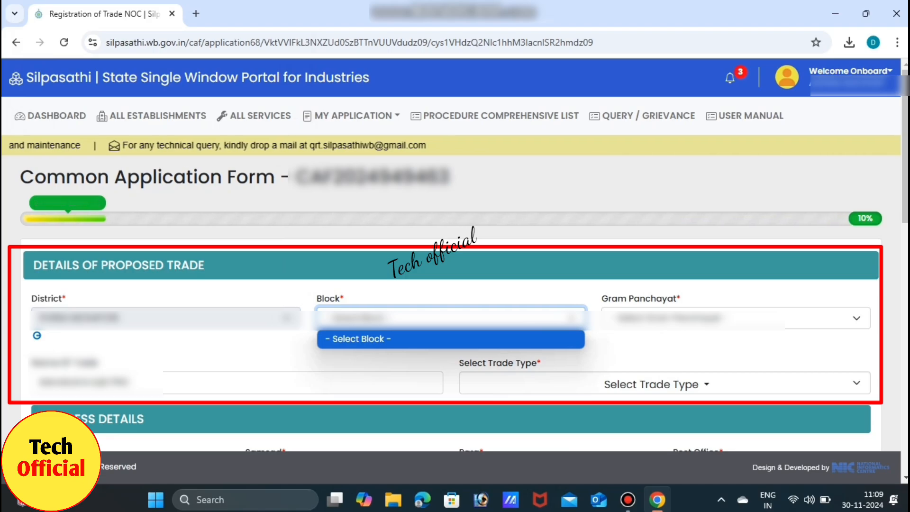
pyautogui.click(450, 318)
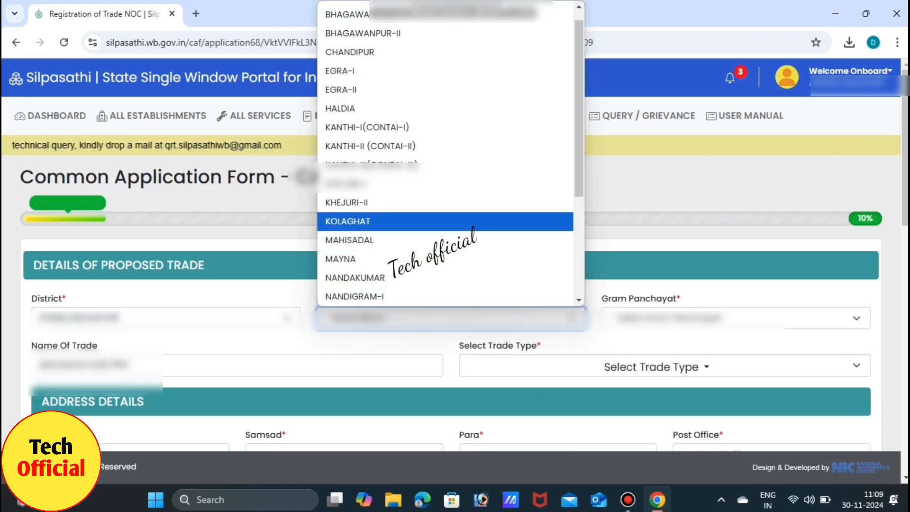
pyautogui.click(347, 221)
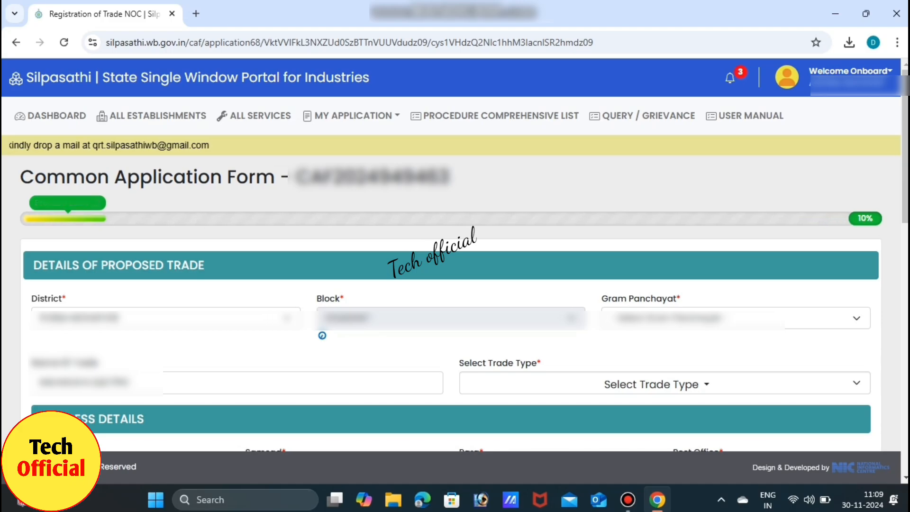
pyautogui.click(735, 318)
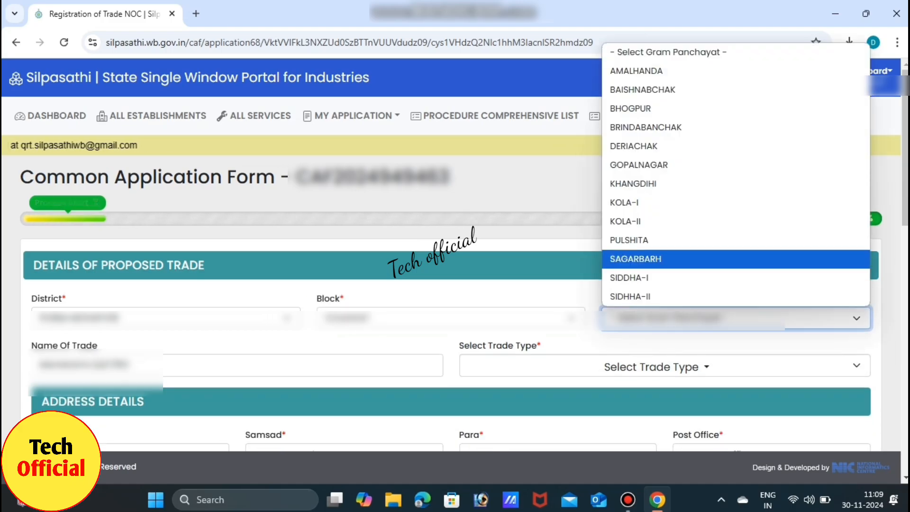
pyautogui.click(635, 240)
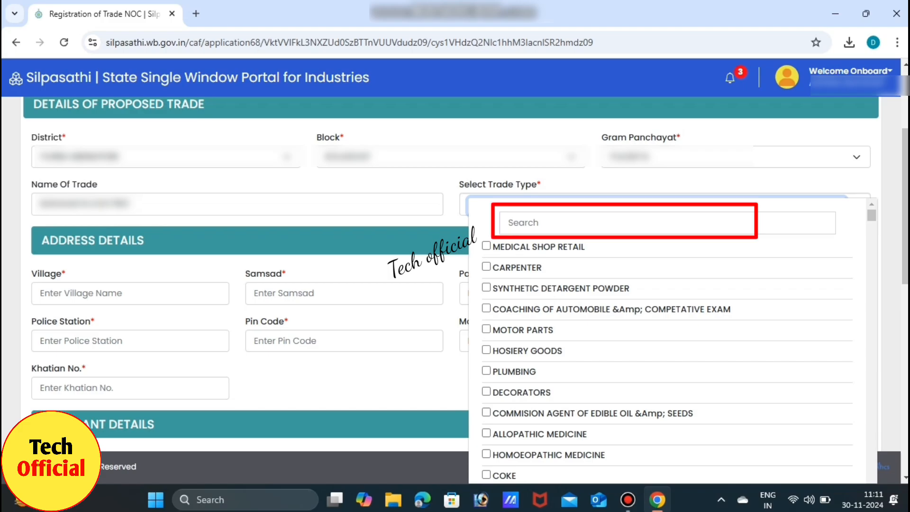
pyautogui.click(667, 223)
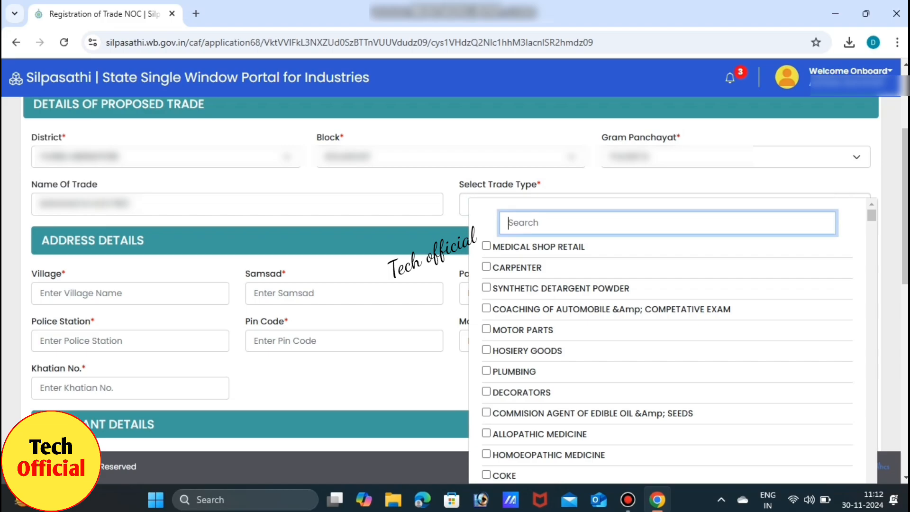
pyautogui.write('ele')
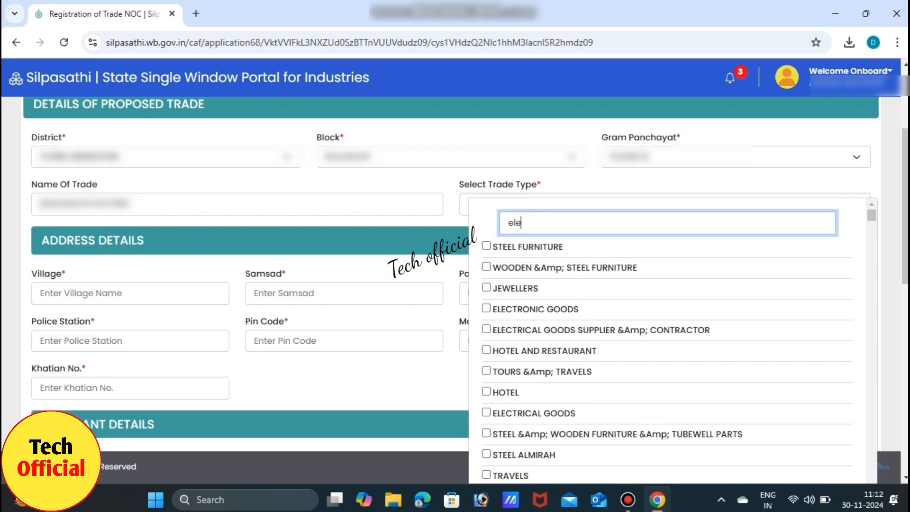
pyautogui.write('ctri')
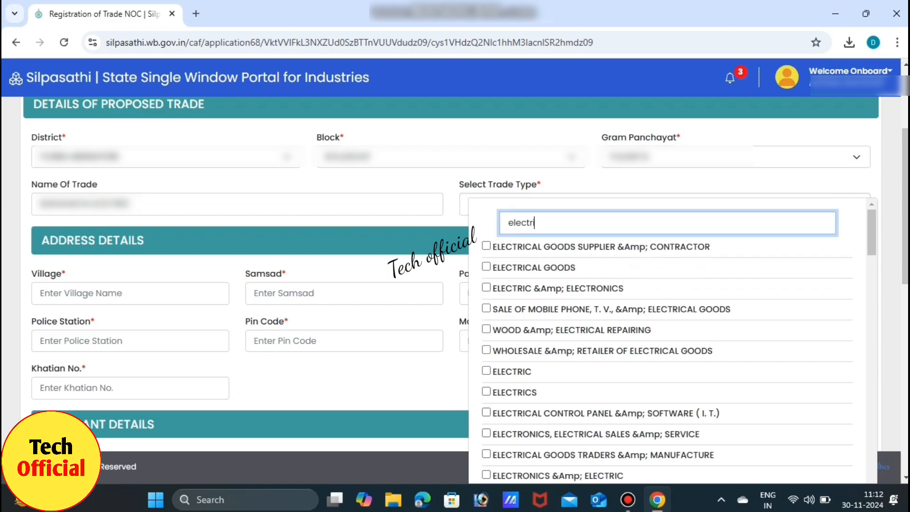
pyautogui.write('c')
pyautogui.click(486, 370)
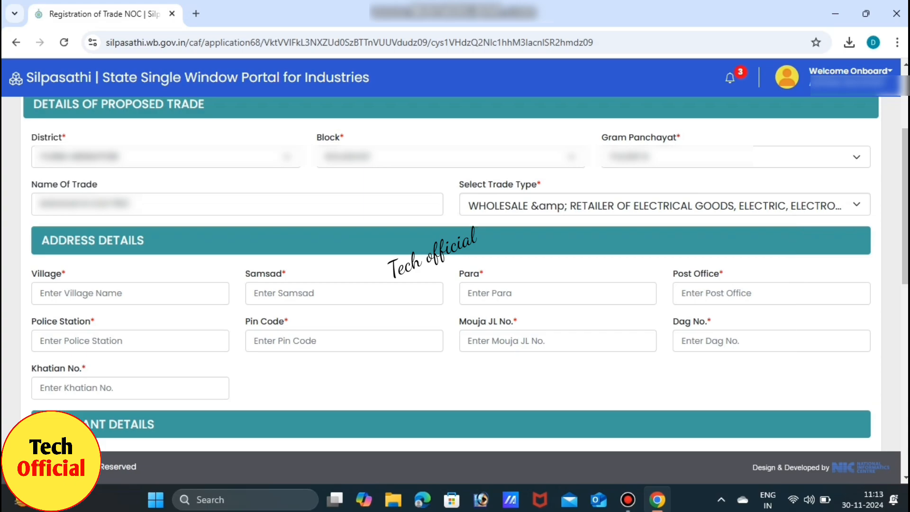
# Step: Enter the trade premises' village and post office, leaving Samsad blank
pyautogui.click(130, 293)
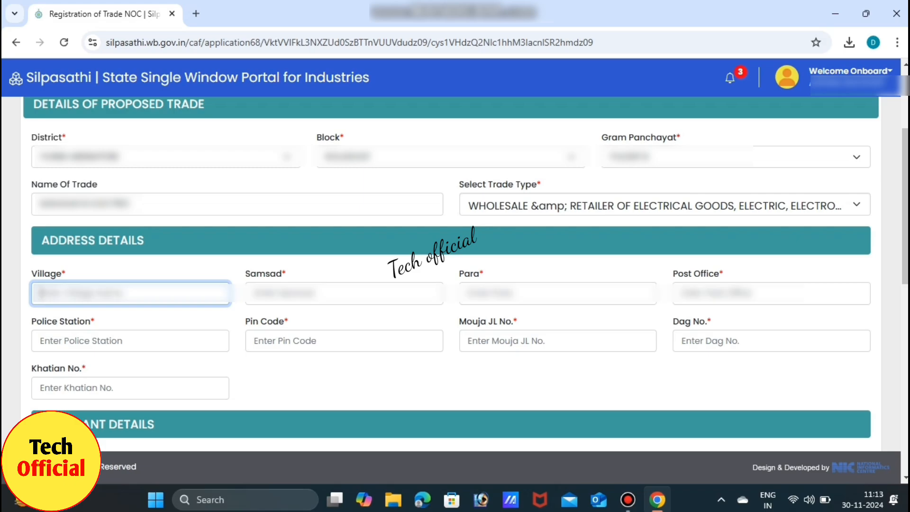
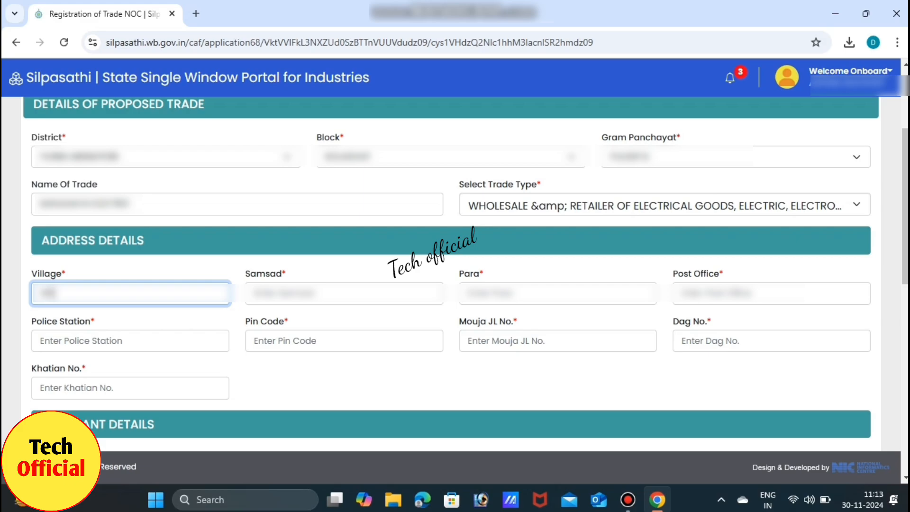
pyautogui.write('????')
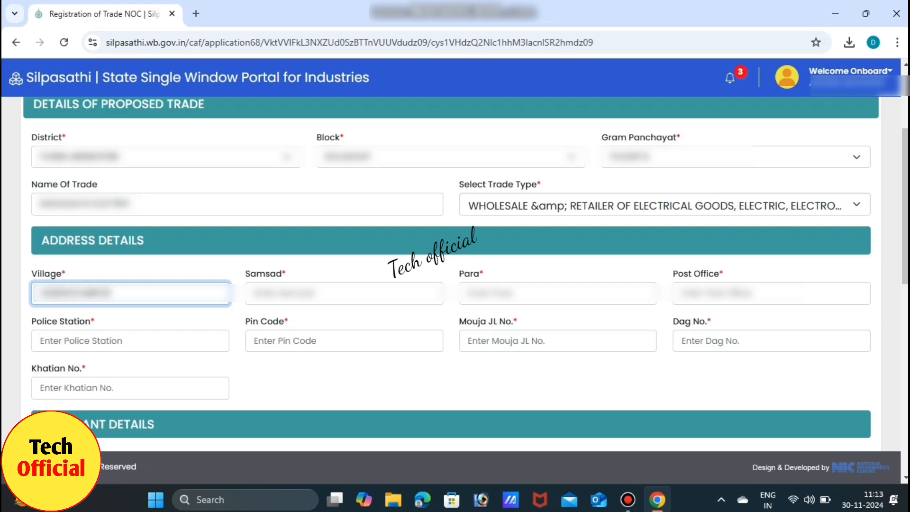
pyautogui.press('Tab')
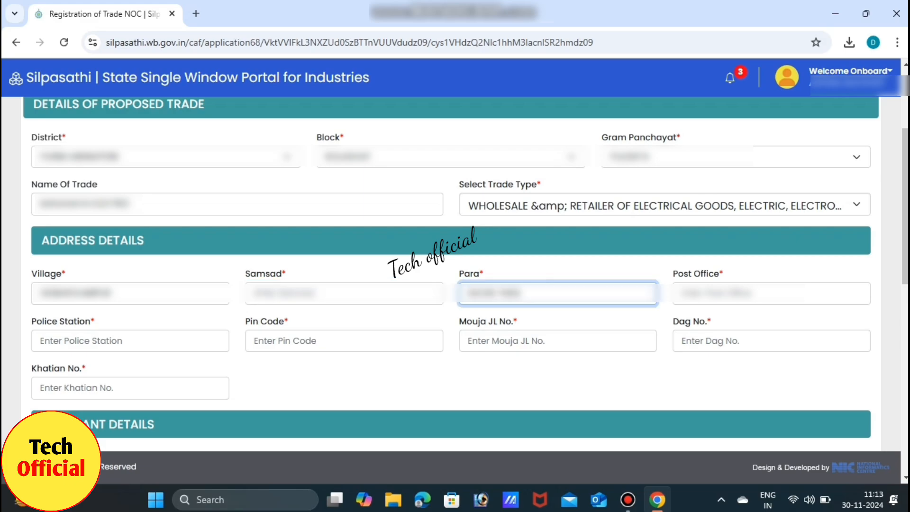
pyautogui.press('Tab')
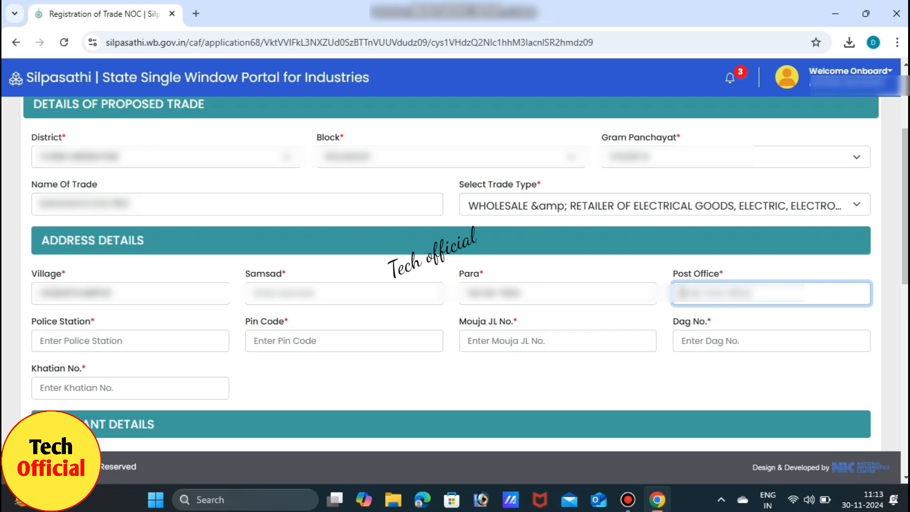
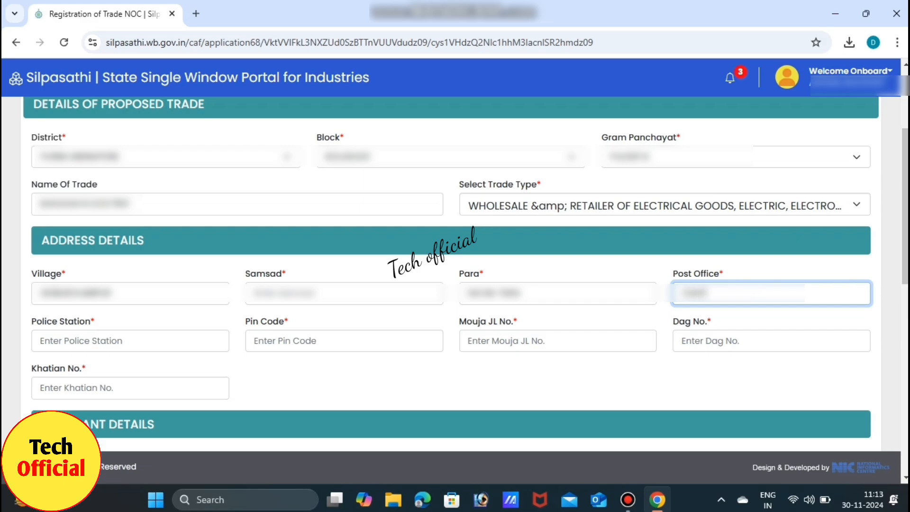
# Step: Enter the trade premises' police station, pin code, Mouja JL No. and Dag No
pyautogui.press('Tab')
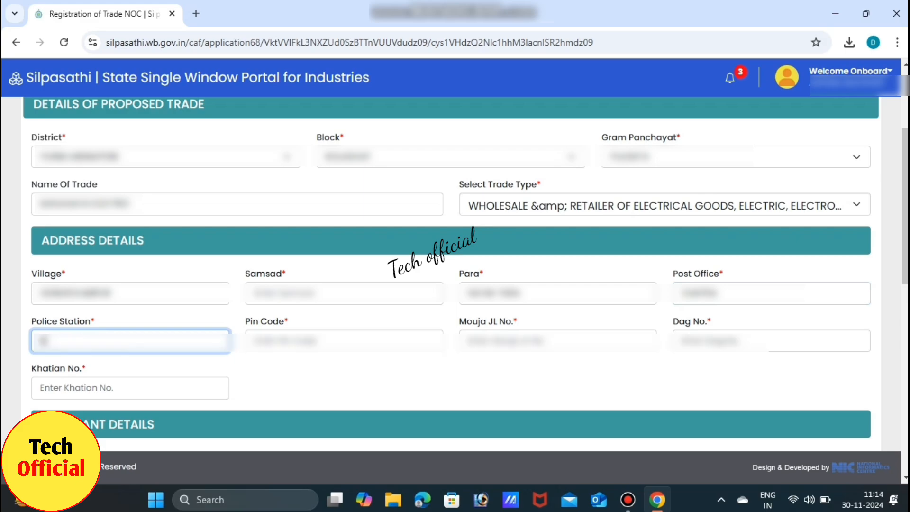
pyautogui.press('Tab')
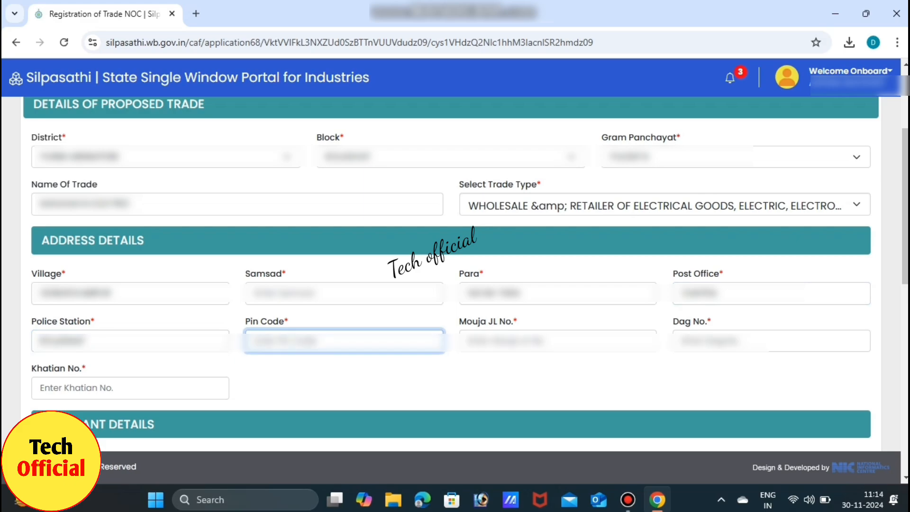
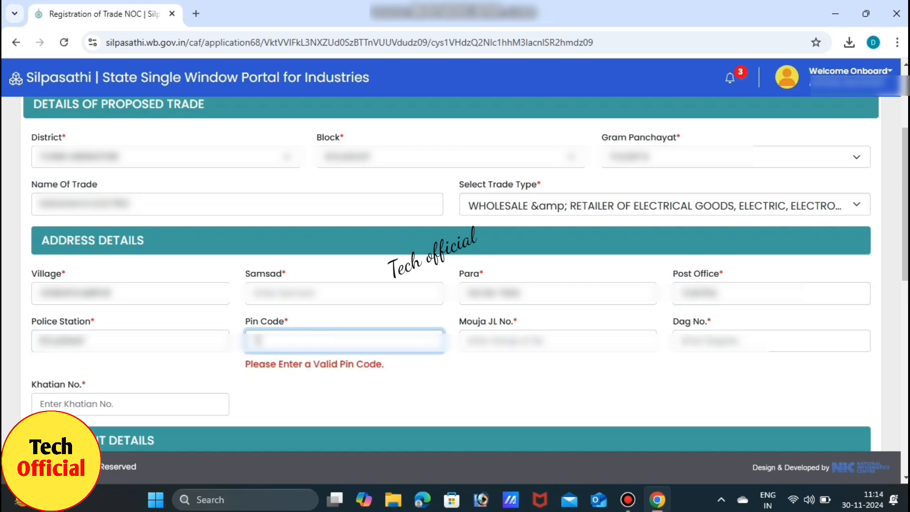
pyautogui.press('Tab')
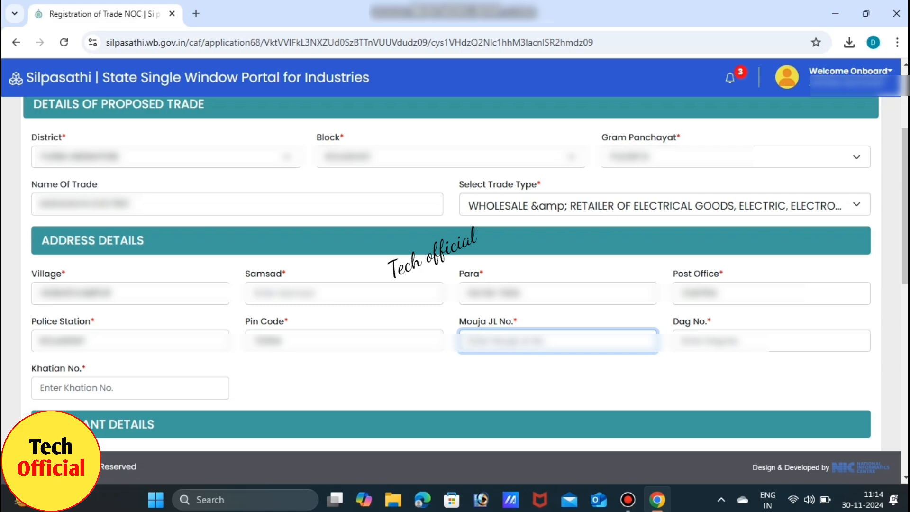
pyautogui.write('149')
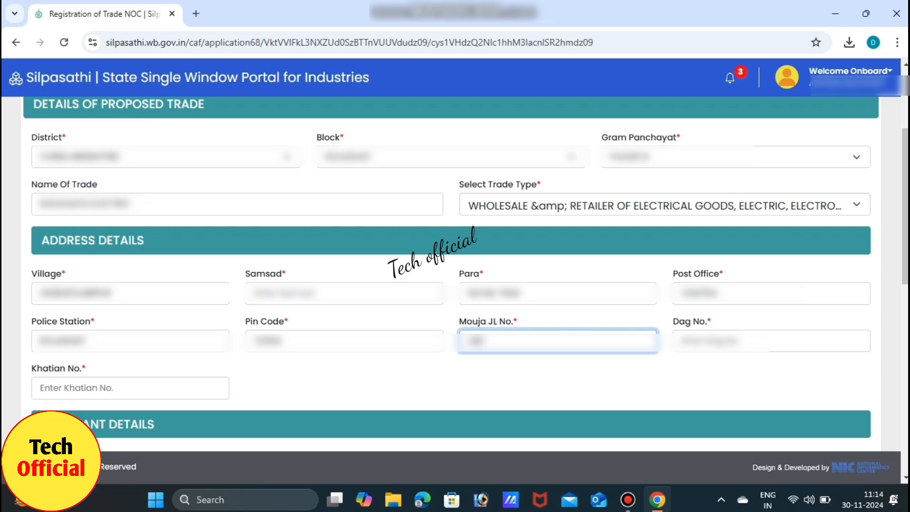
pyautogui.press('Tab')
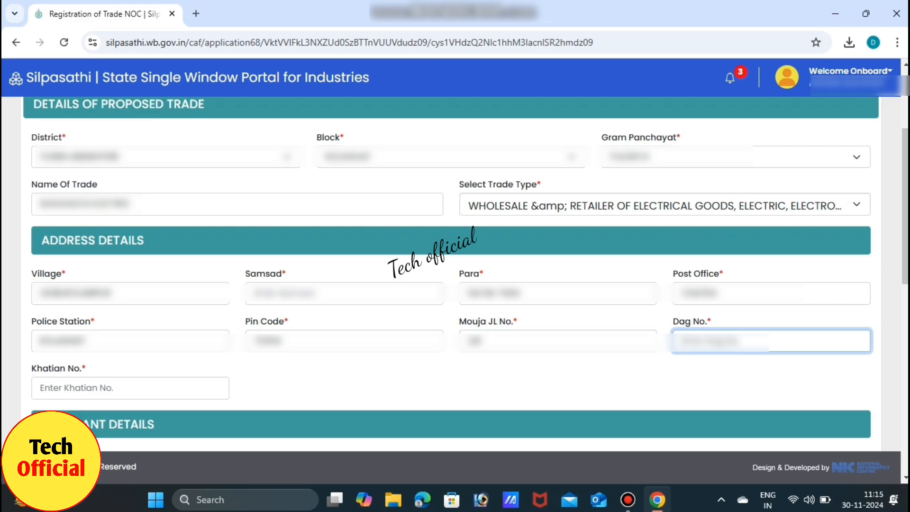
pyautogui.write('23')
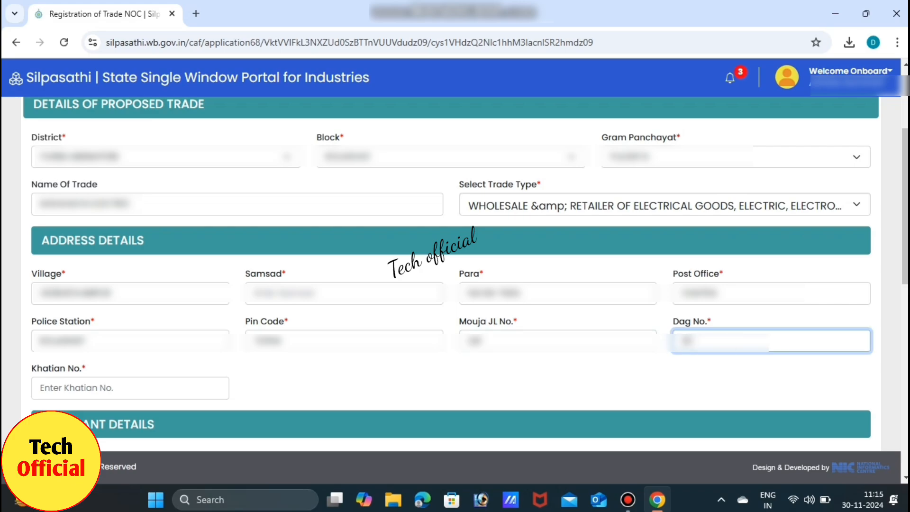
pyautogui.write('5')
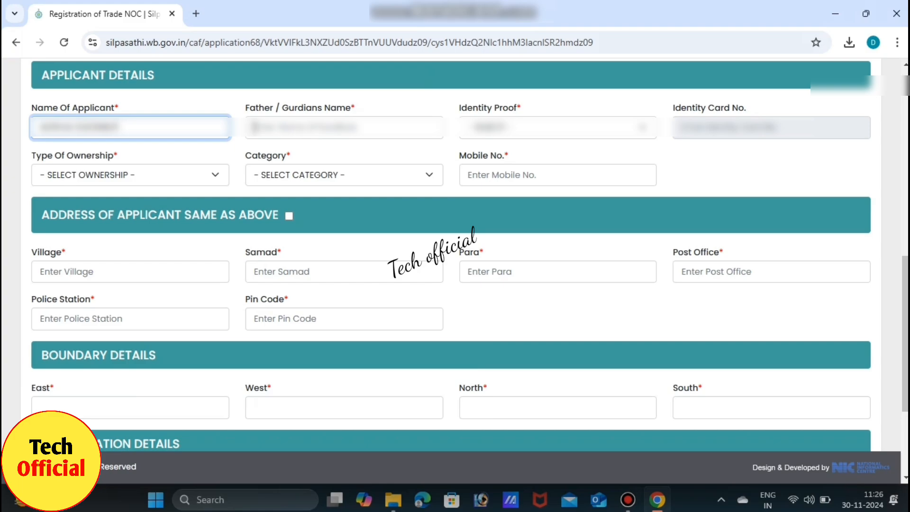
# Step: Enter the father/guardian's name and choose AADHAR as the identity proof with its card number
pyautogui.click(344, 127)
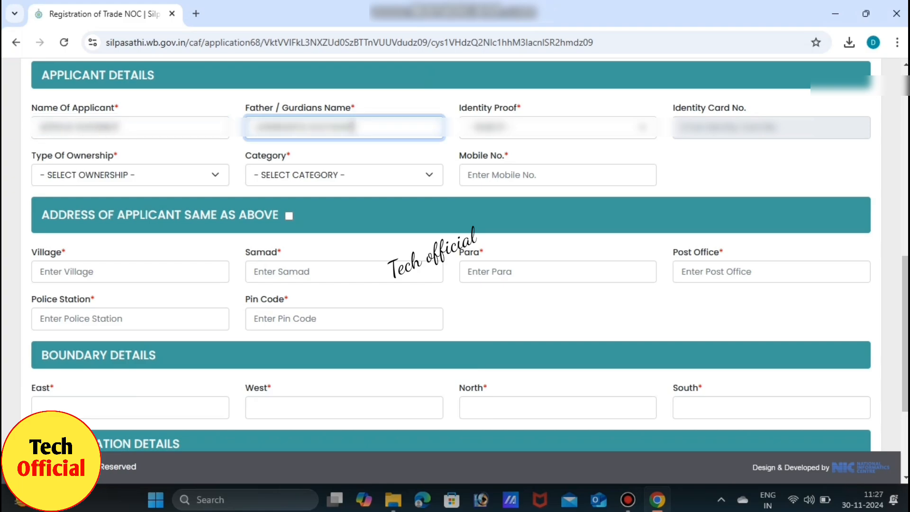
pyautogui.click(557, 128)
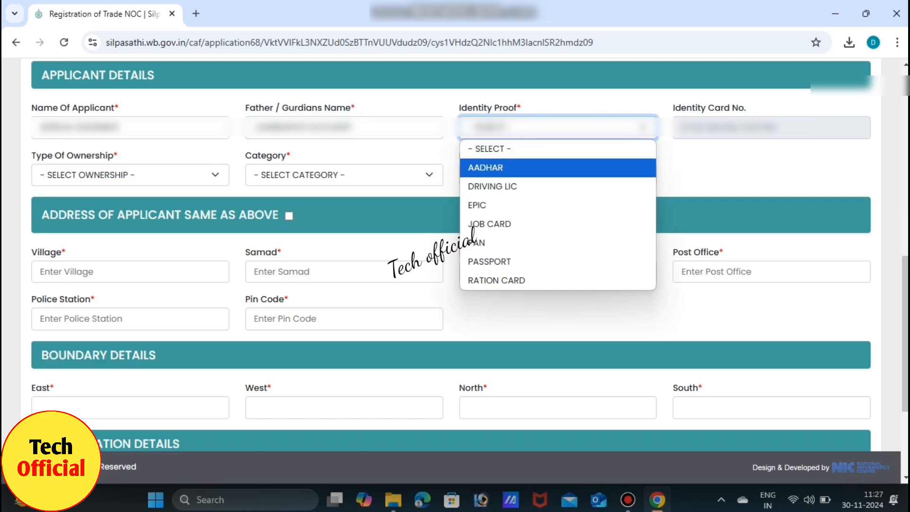
pyautogui.click(521, 168)
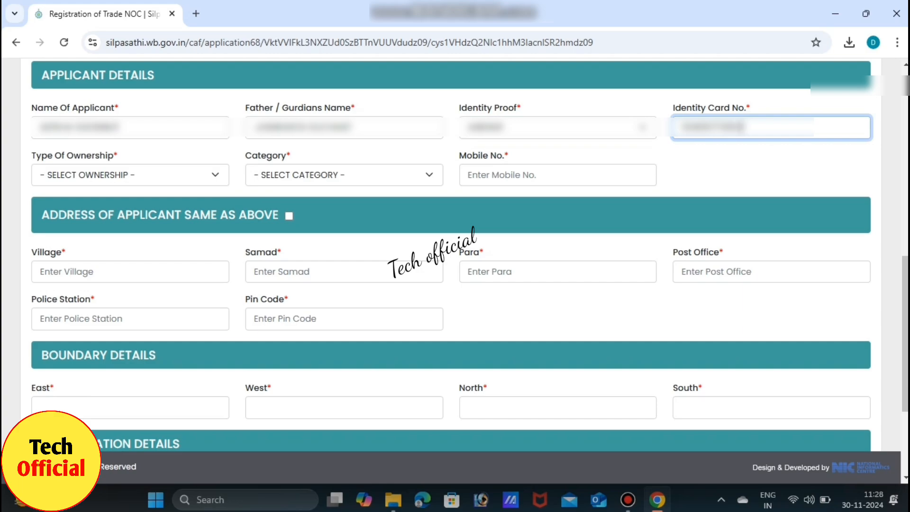
pyautogui.click(130, 174)
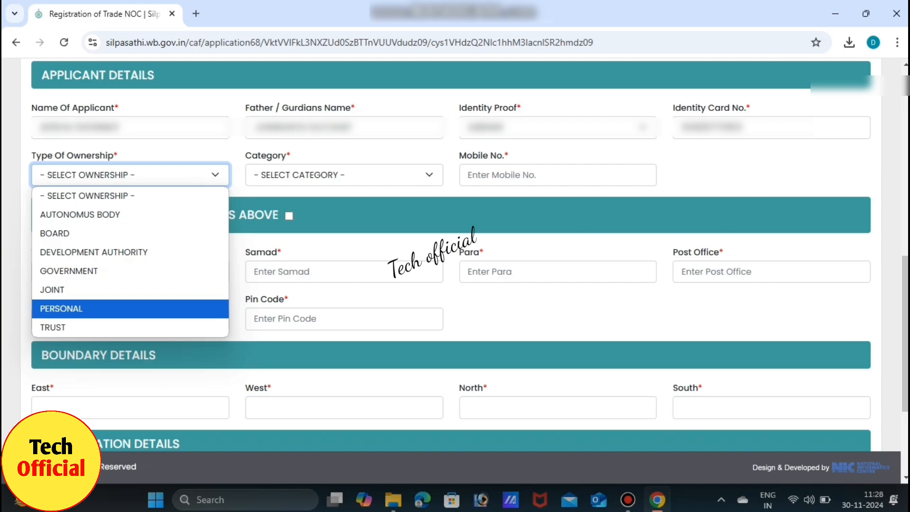
# Step: Set ownership to PERSONAL, category to GP CITIZEN, and enter the applicant's mobile number
pyautogui.click(131, 309)
pyautogui.click(344, 175)
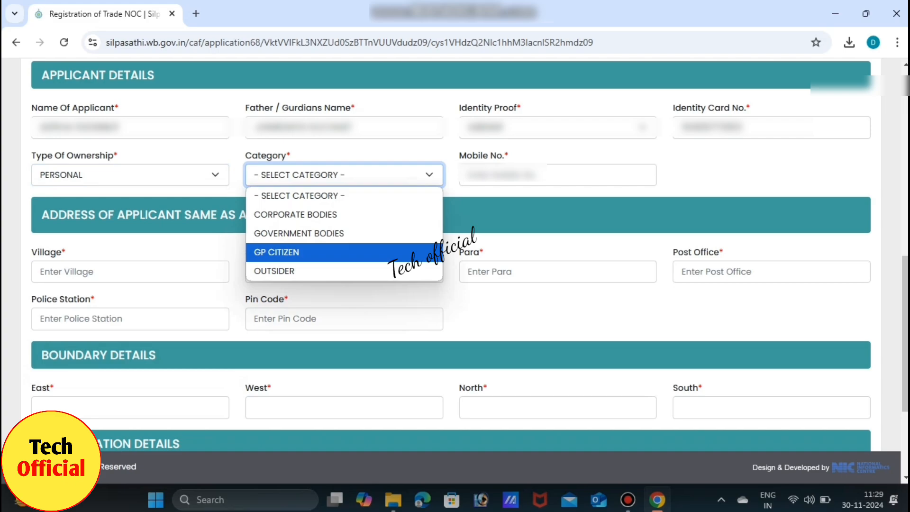
pyautogui.press('Tab')
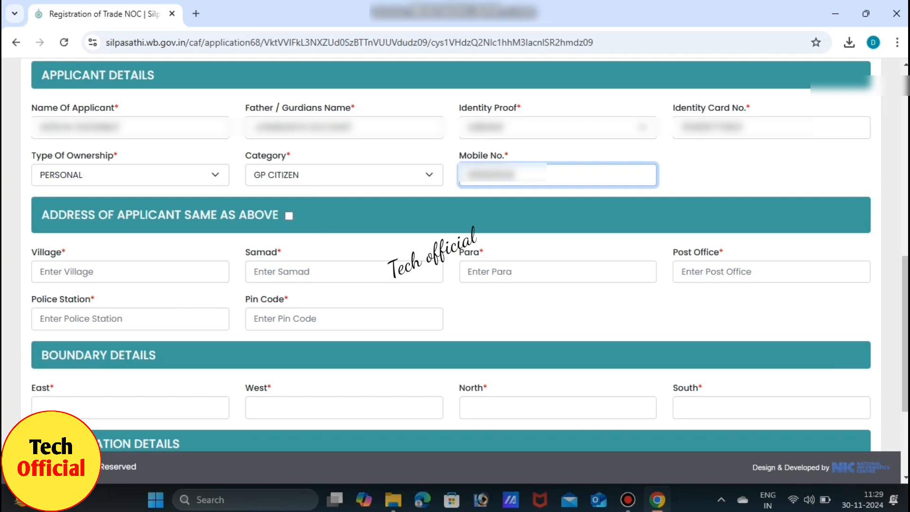
pyautogui.click(130, 271)
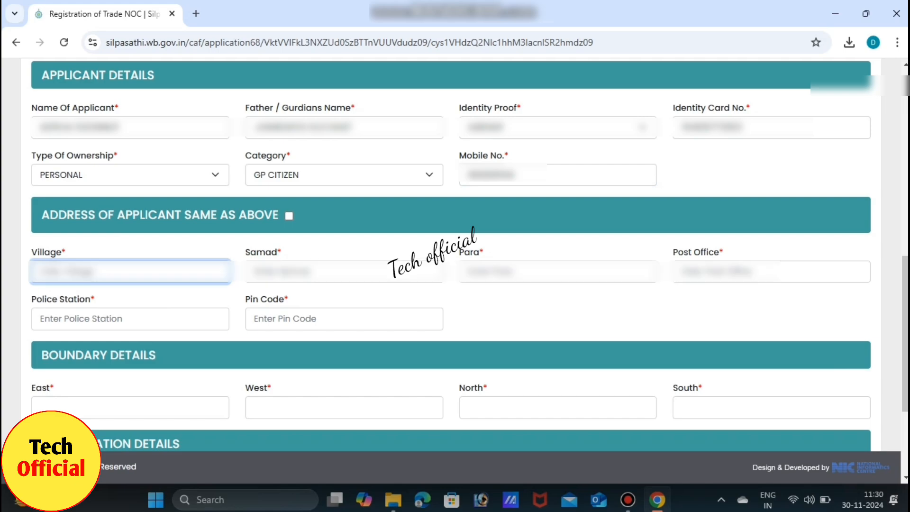
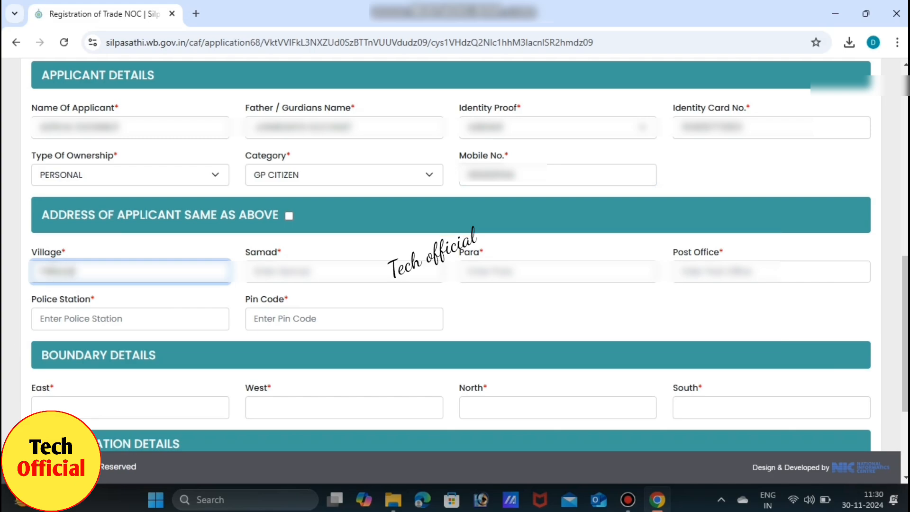
# Step: Enter the applicant's village, Samad, Para, post office and police station
pyautogui.press('Tab')
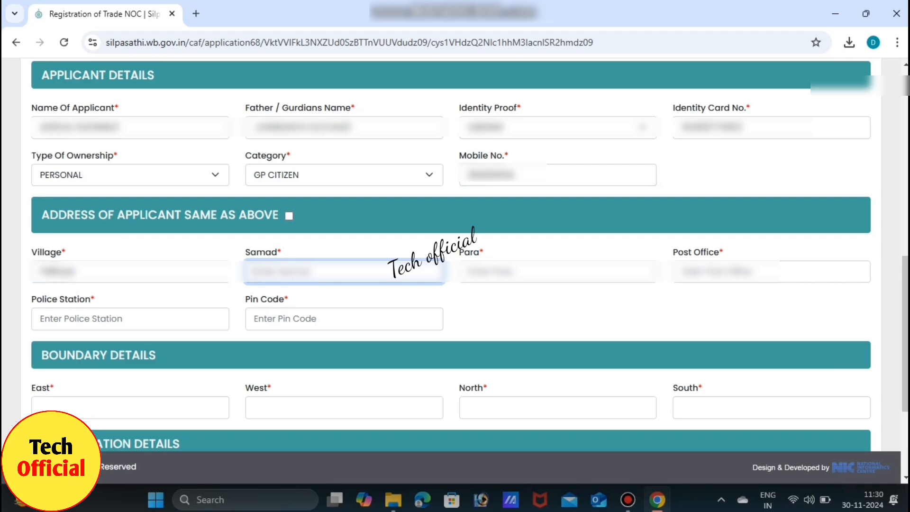
pyautogui.write('S')
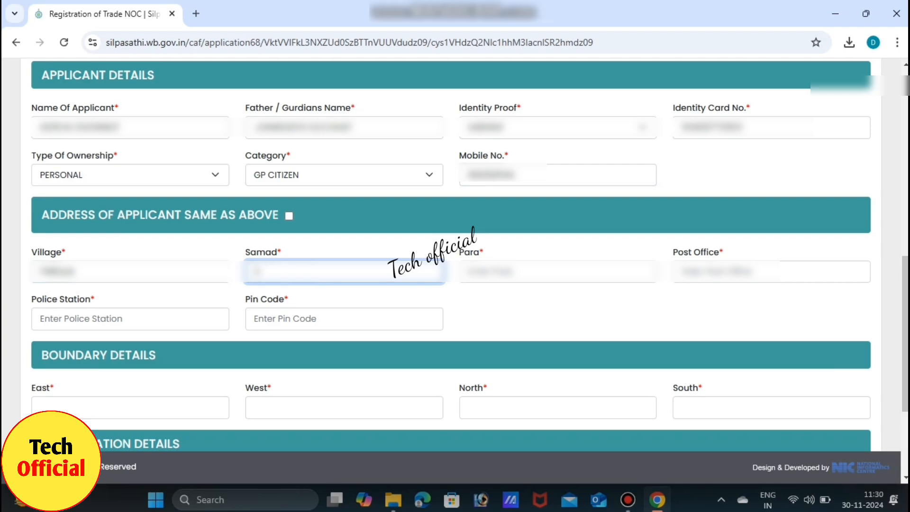
pyautogui.press('Tab')
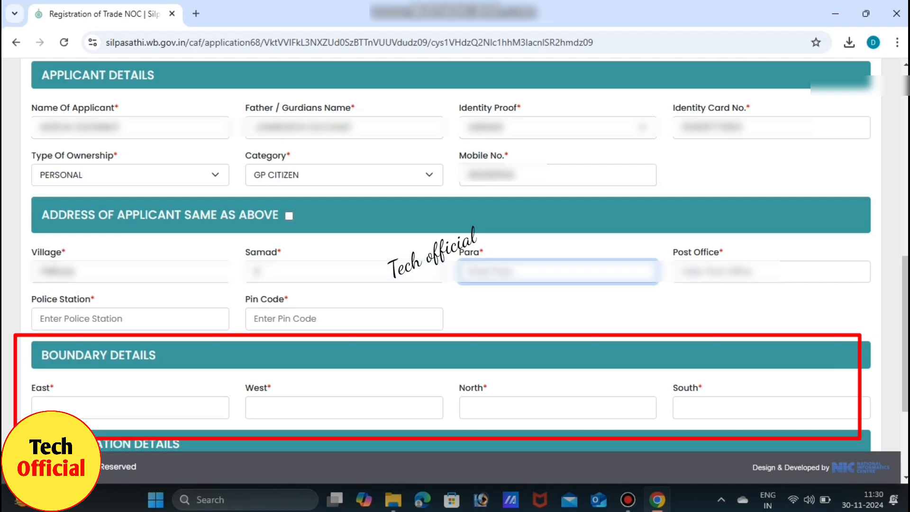
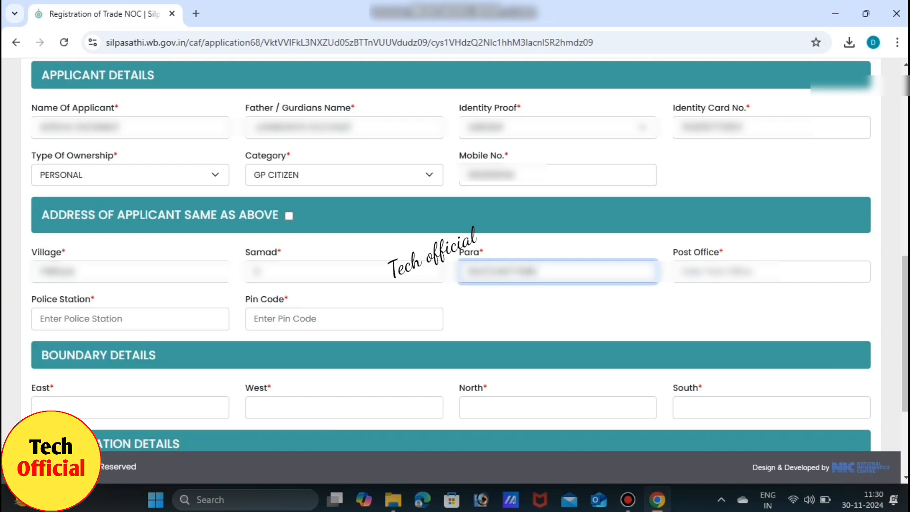
pyautogui.press('Tab')
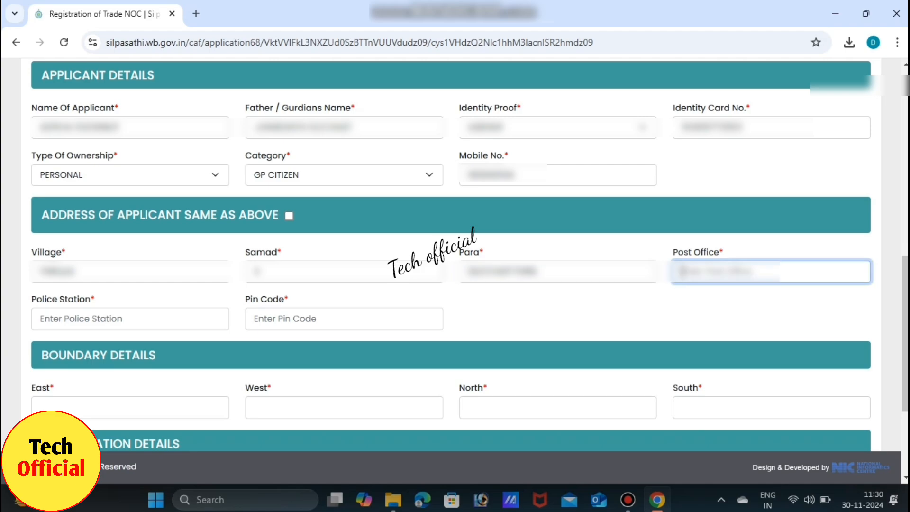
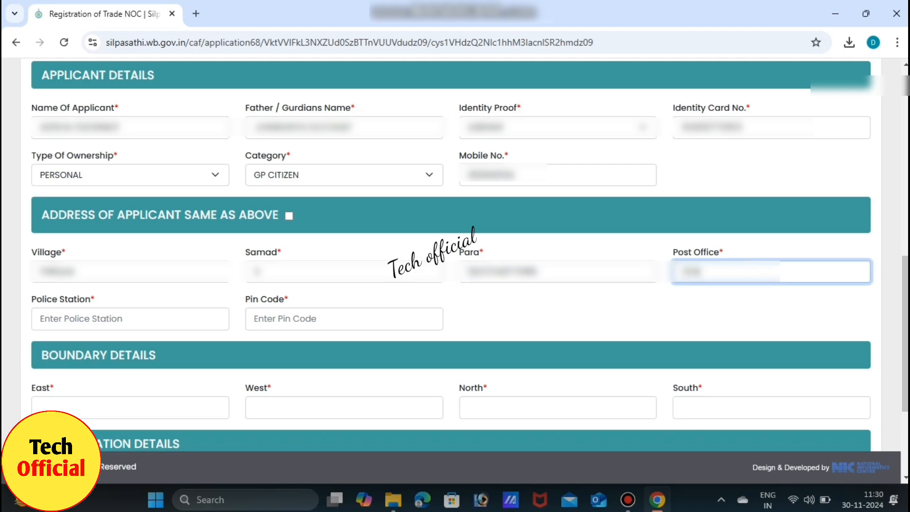
pyautogui.press('Tab')
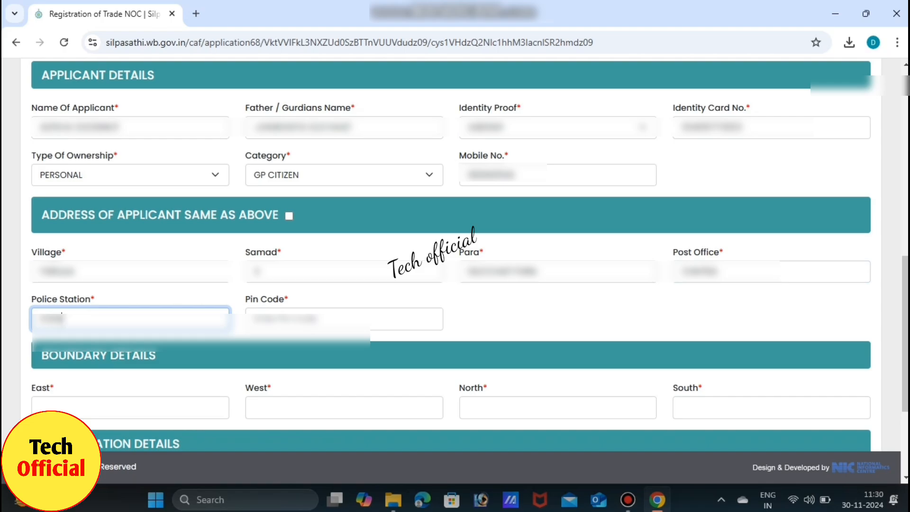
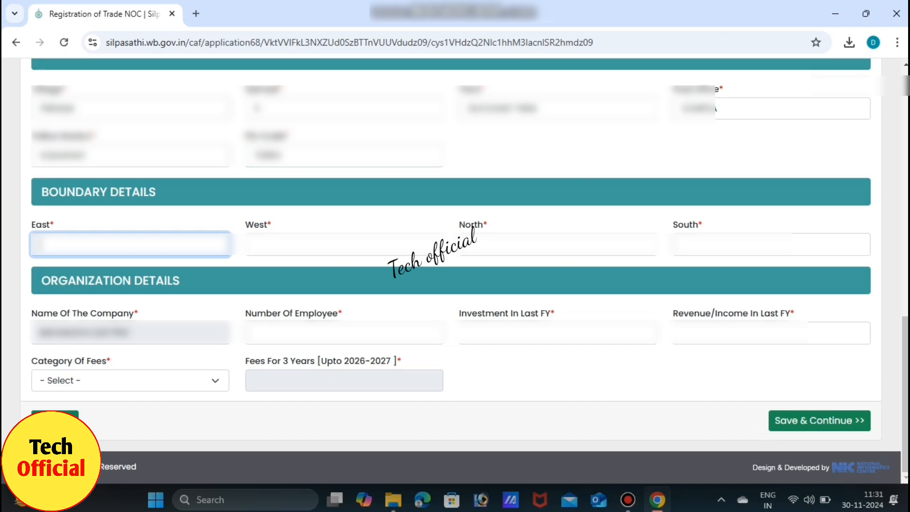
# Step: Correct the East boundary entry and enter 10 as the number of employees
pyautogui.press('BackSpace')
pyautogui.press('BackSpace')
pyautogui.press('BackSpace')
pyautogui.press('BackSpace')
pyautogui.press('BackSpace')
pyautogui.write('LAND')
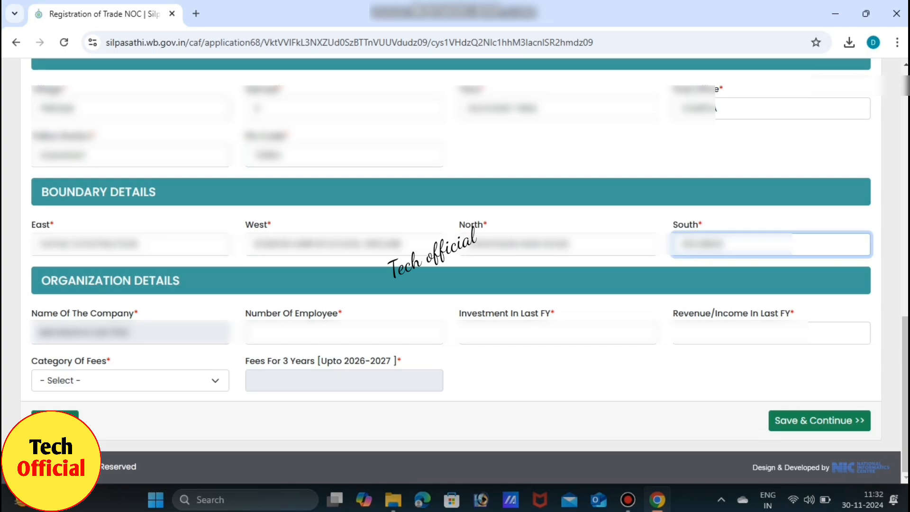
pyautogui.click(254, 332)
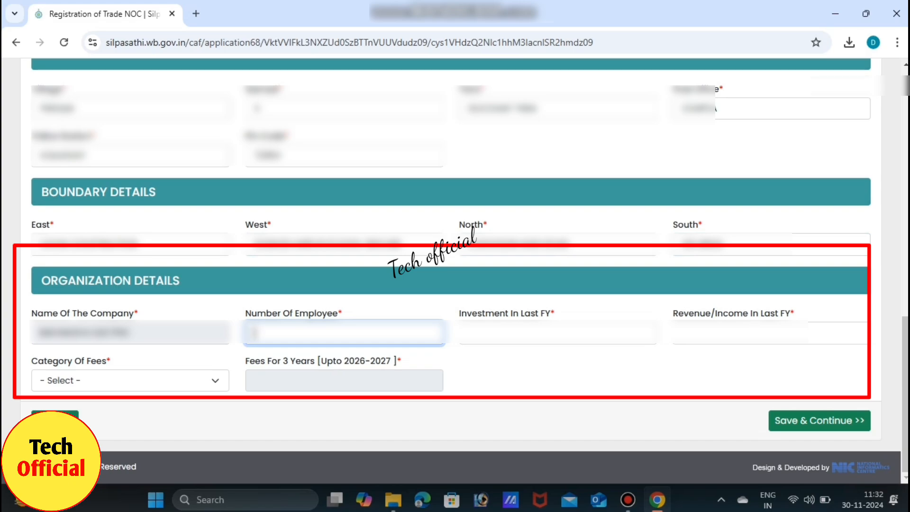
pyautogui.write('10')
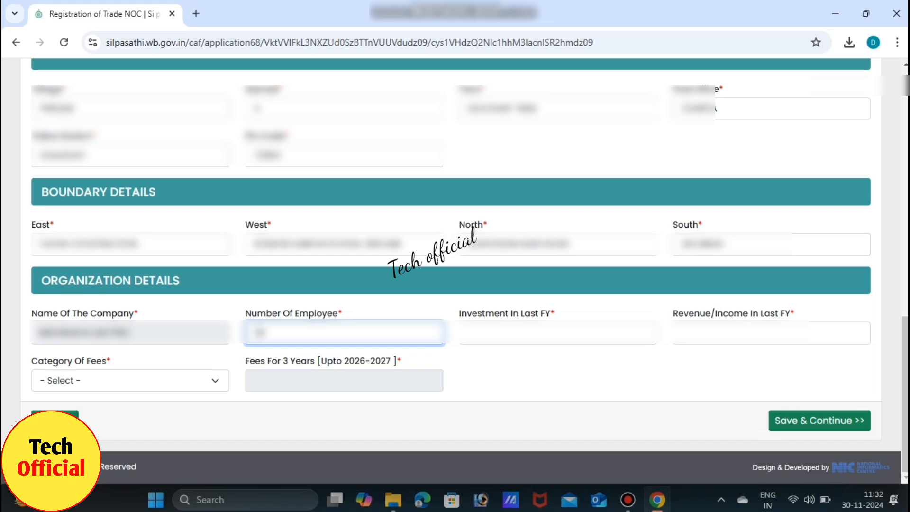
# Step: Fill in the organisation's investment and revenue/income for the last financial year
pyautogui.click(469, 333)
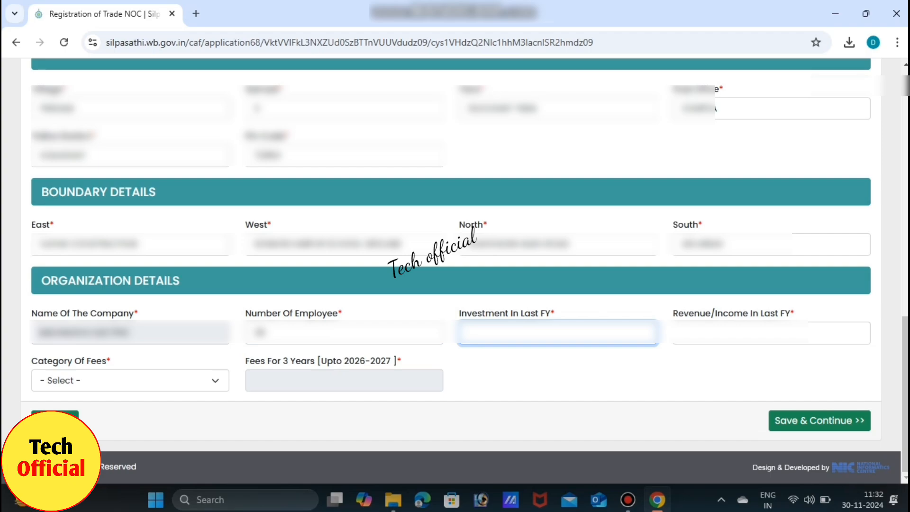
pyautogui.press('Tab')
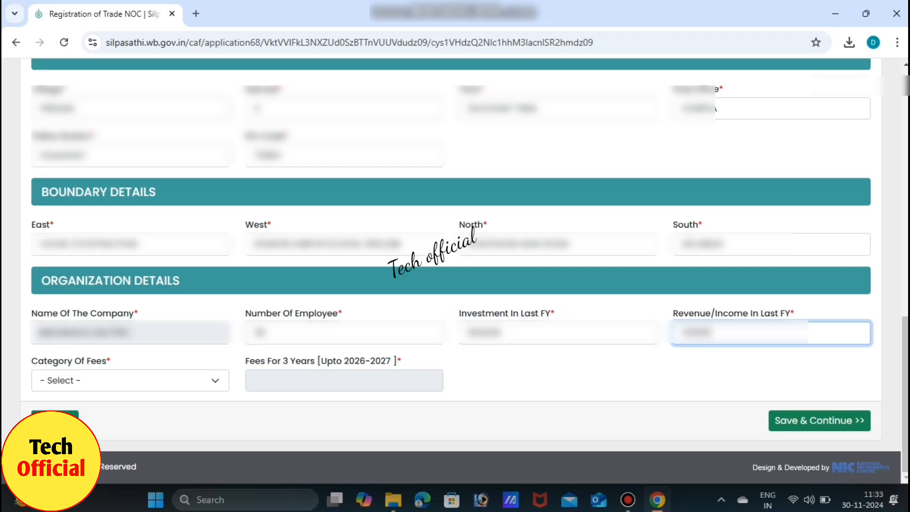
pyautogui.click(130, 380)
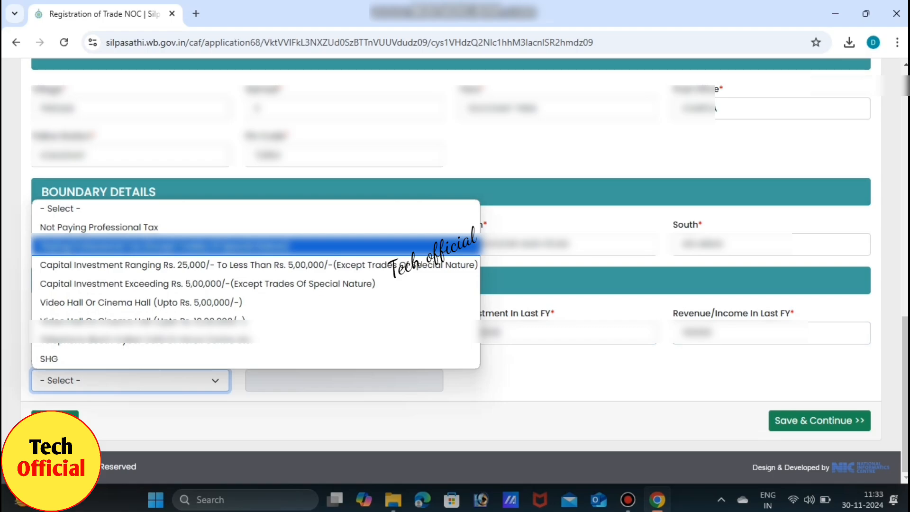
# Step: Choose 'Paying Professional Tax (Except Trades Of Special Nature)' as fee category and save the organisation details
pyautogui.click(99, 228)
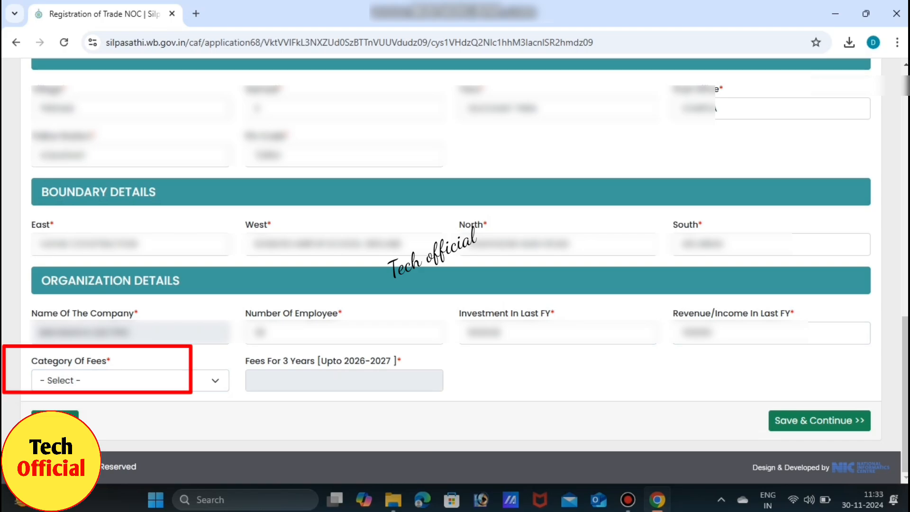
pyautogui.click(130, 381)
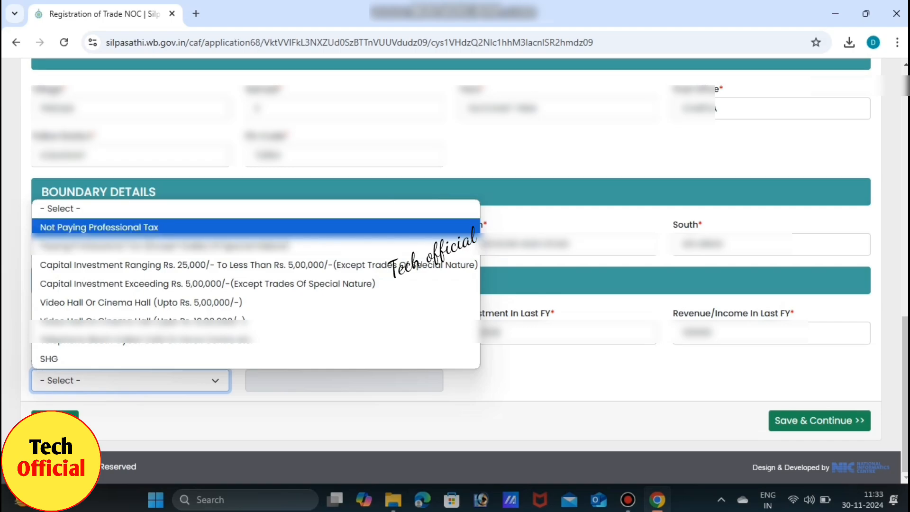
pyautogui.press('Return')
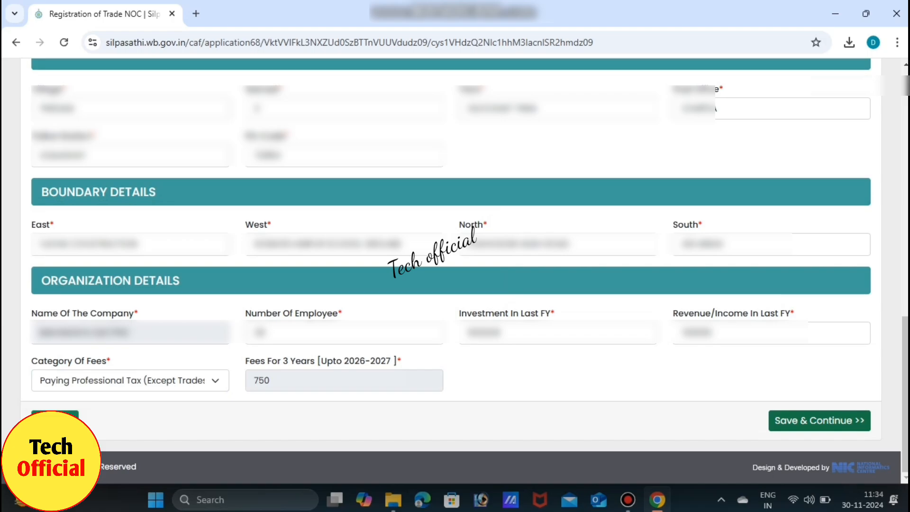
pyautogui.click(818, 420)
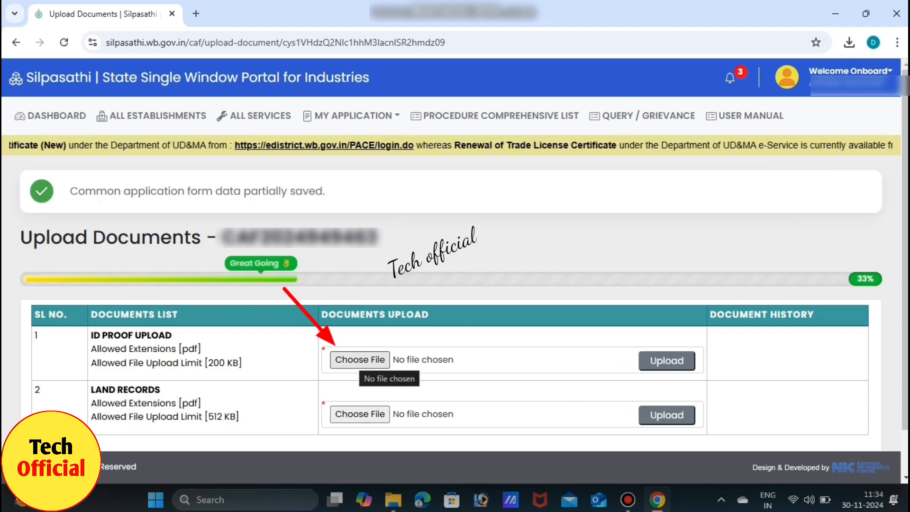
# Step: Upload ALPAAD.pdf as the ID proof document
pyautogui.click(360, 359)
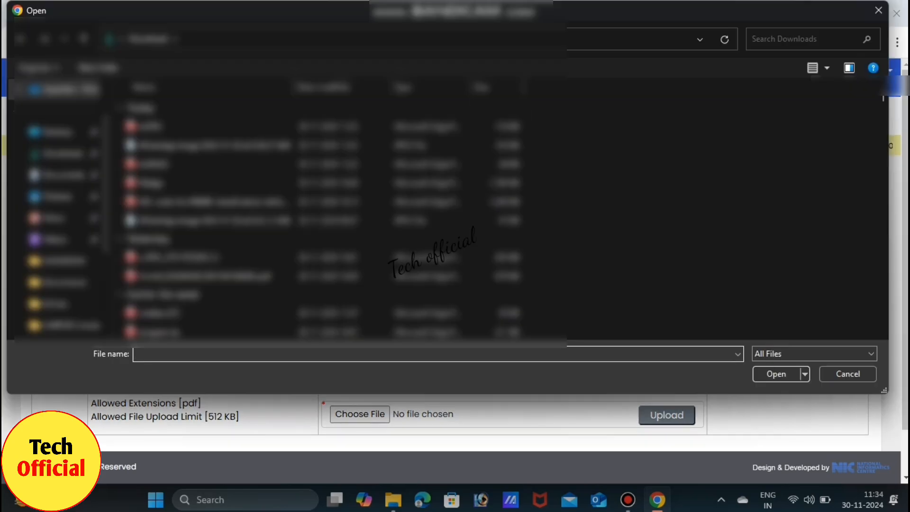
pyautogui.click(151, 183)
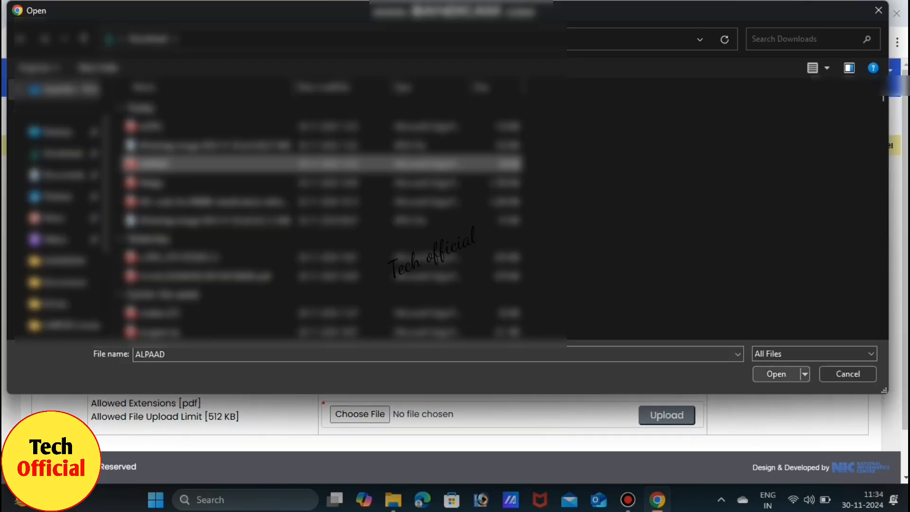
pyautogui.click(776, 374)
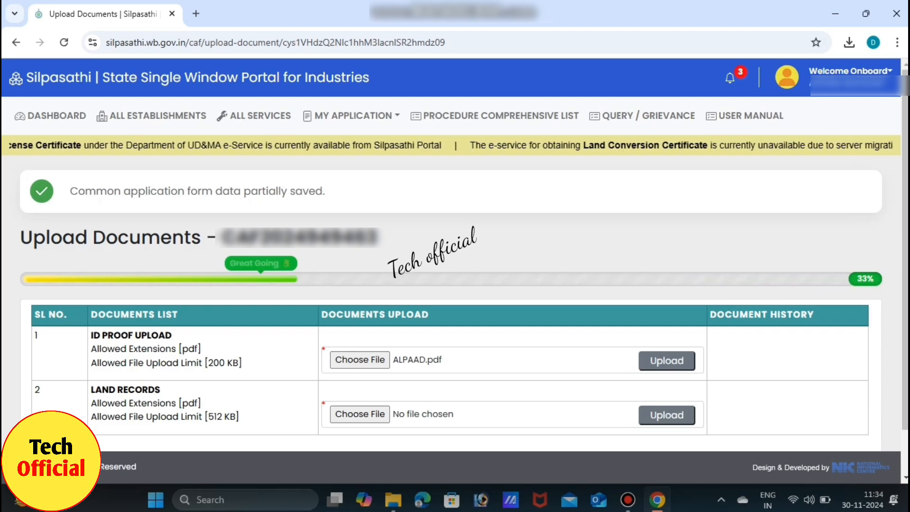
pyautogui.click(666, 360)
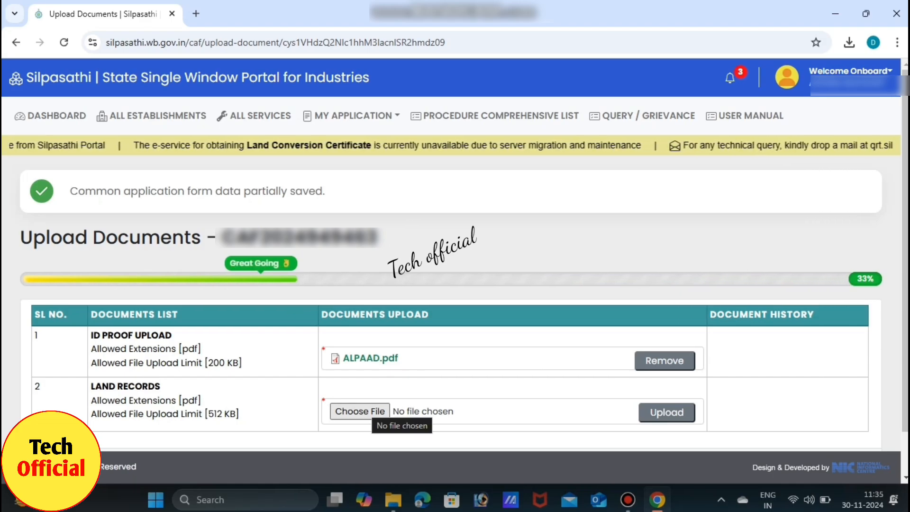
# Step: Attach ALPRC.pdf as the land records and continue to the application preview
pyautogui.click(360, 411)
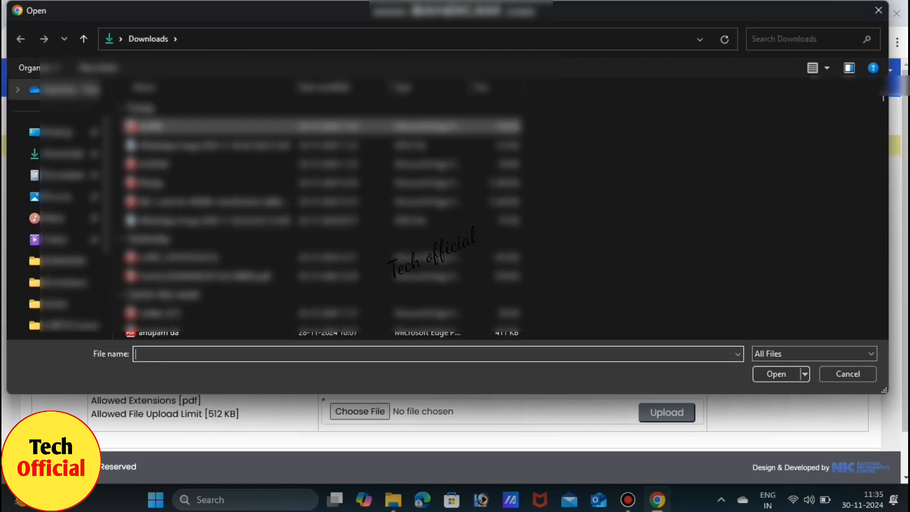
pyautogui.click(246, 126)
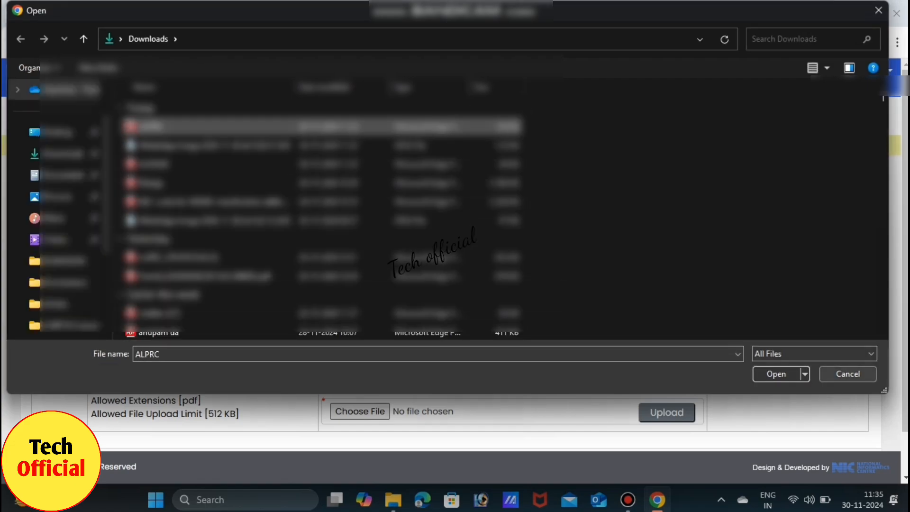
pyautogui.click(776, 374)
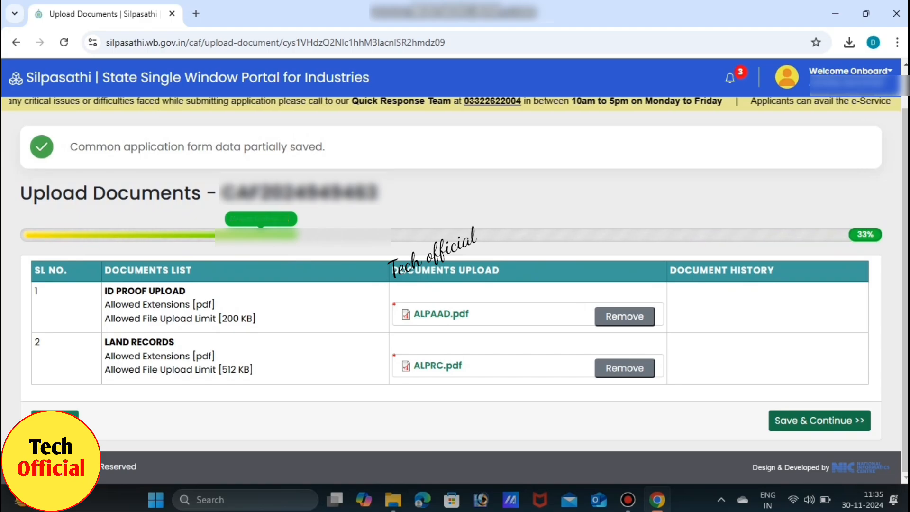
pyautogui.click(819, 420)
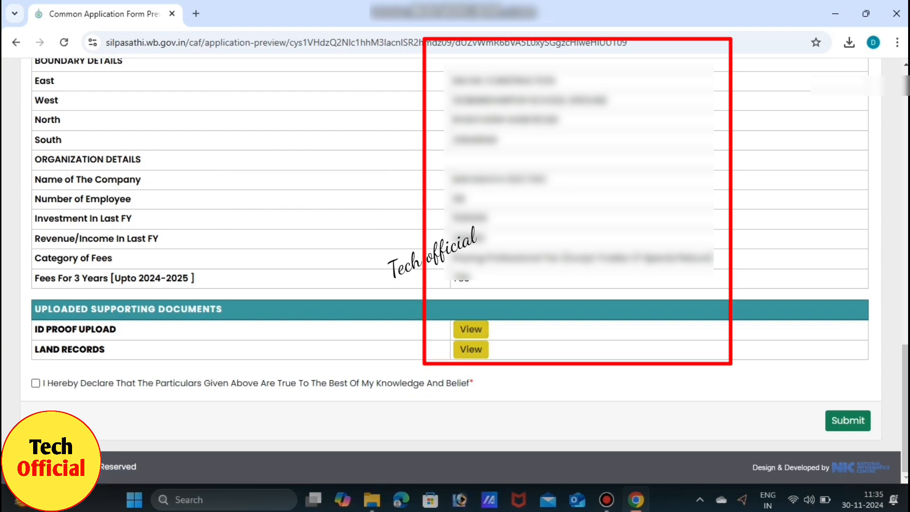
# Step: Accept the 'I Hereby Declare' declaration that the particulars are true
pyautogui.click(36, 383)
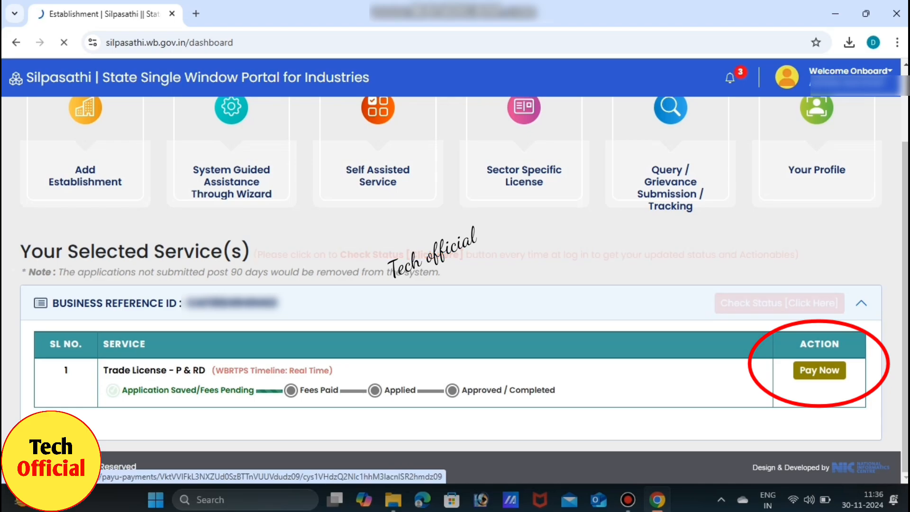
# Step: Pay the pending ₹750 Trade License fee by card on PayU, authorising it with the bank passcode
pyautogui.click(820, 370)
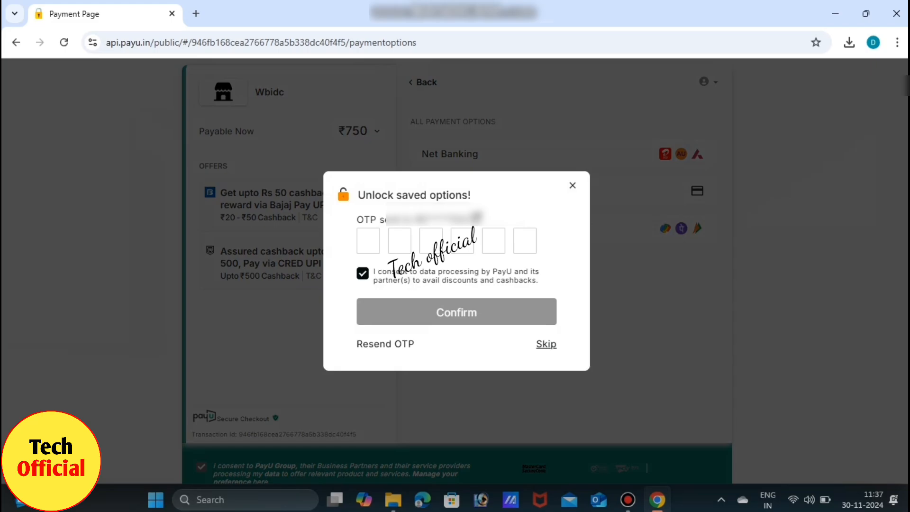
pyautogui.click(546, 343)
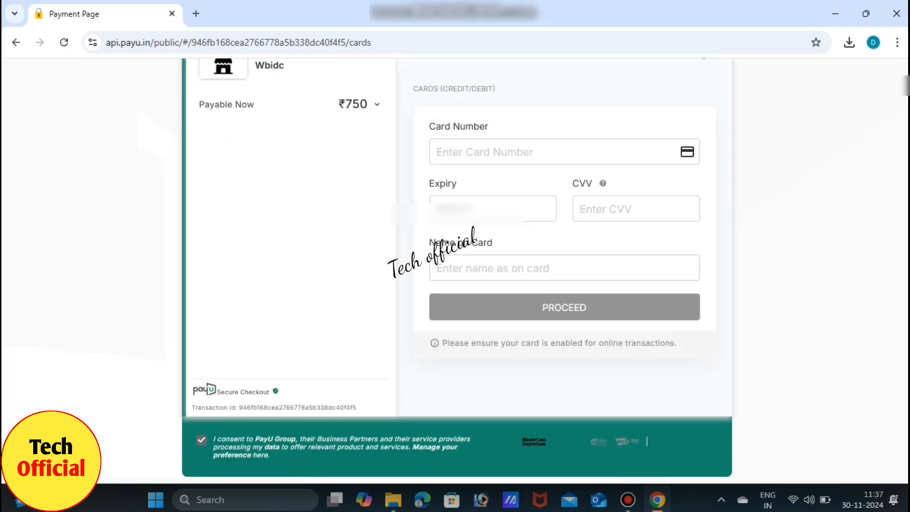
pyautogui.click(563, 151)
pyautogui.write('****')
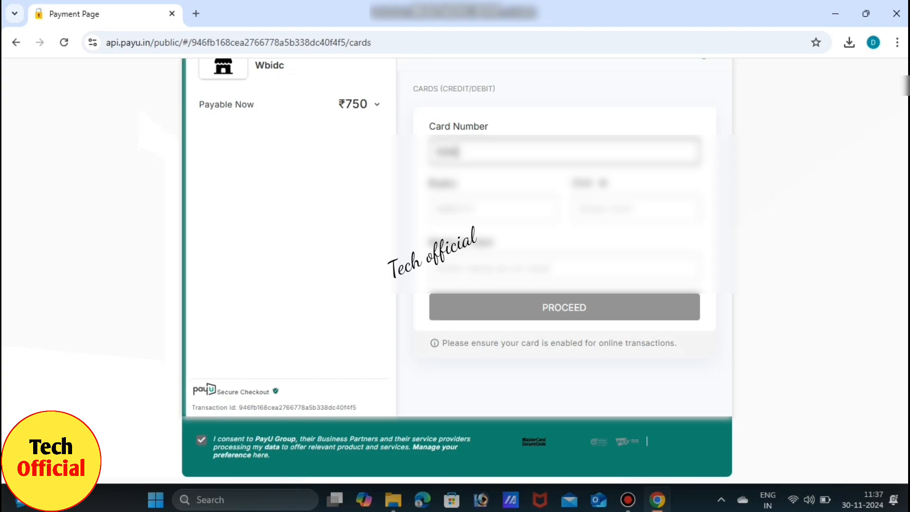
pyautogui.write('***')
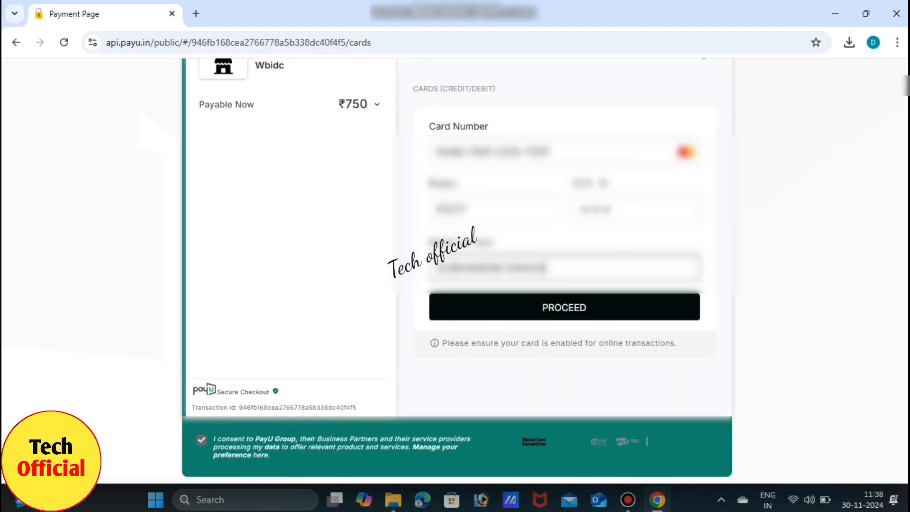
pyautogui.click(564, 307)
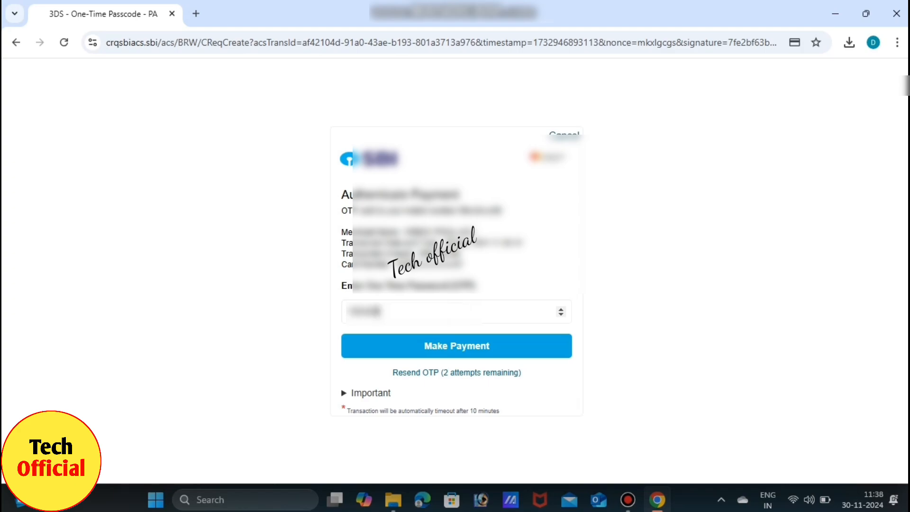
pyautogui.click(456, 345)
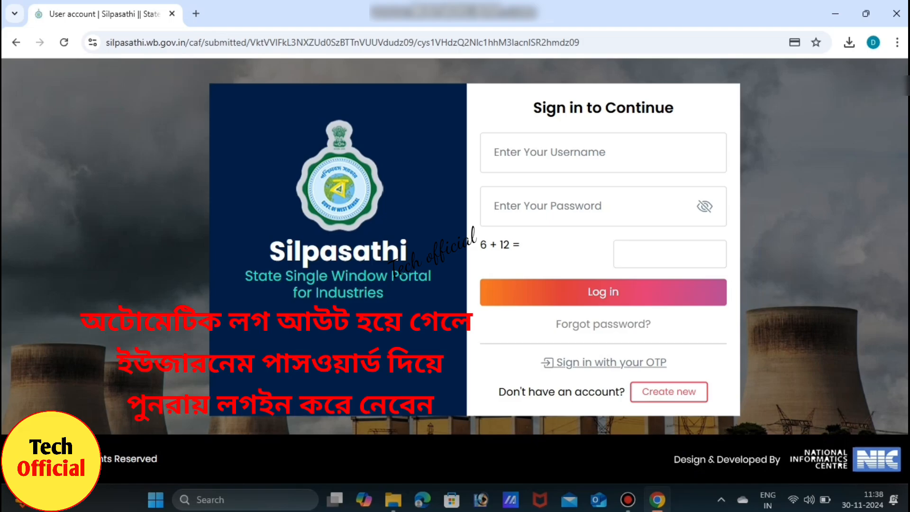
# Step: Sign back in to Silpasathi with the account username and password
pyautogui.click(602, 152)
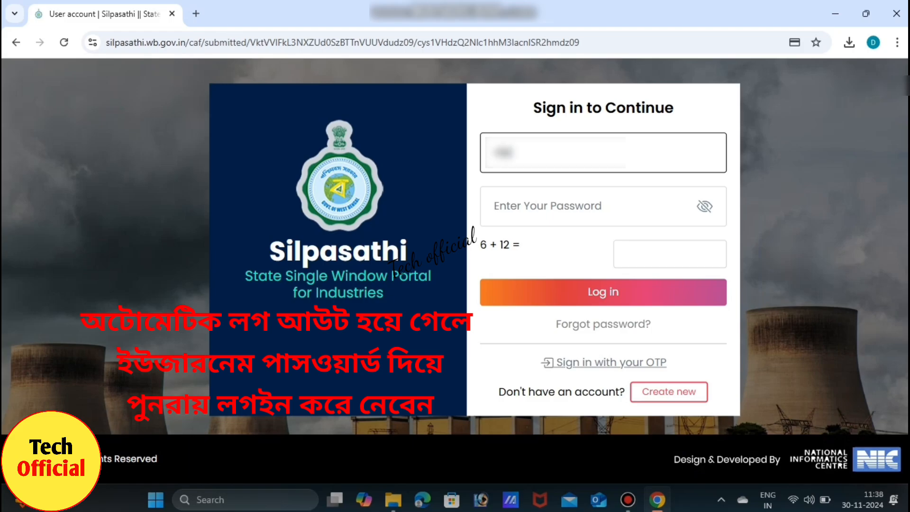
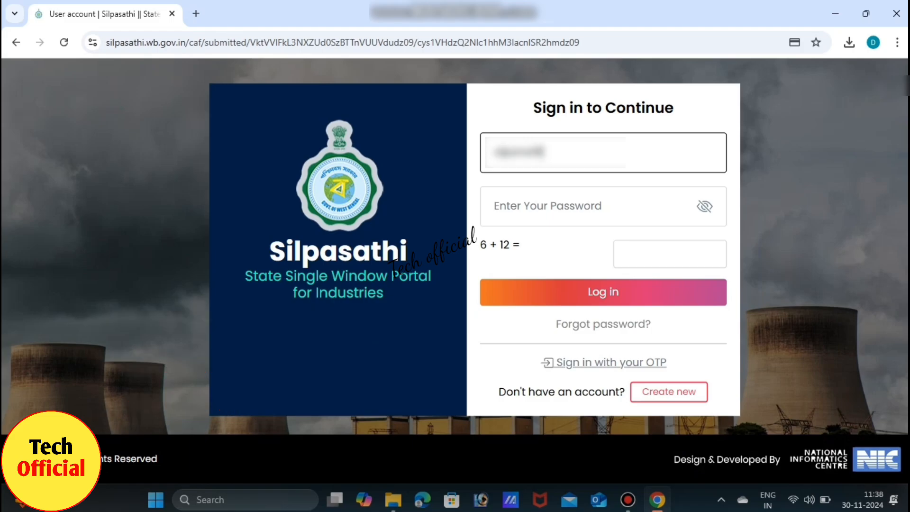
pyautogui.click(603, 207)
pyautogui.click(603, 291)
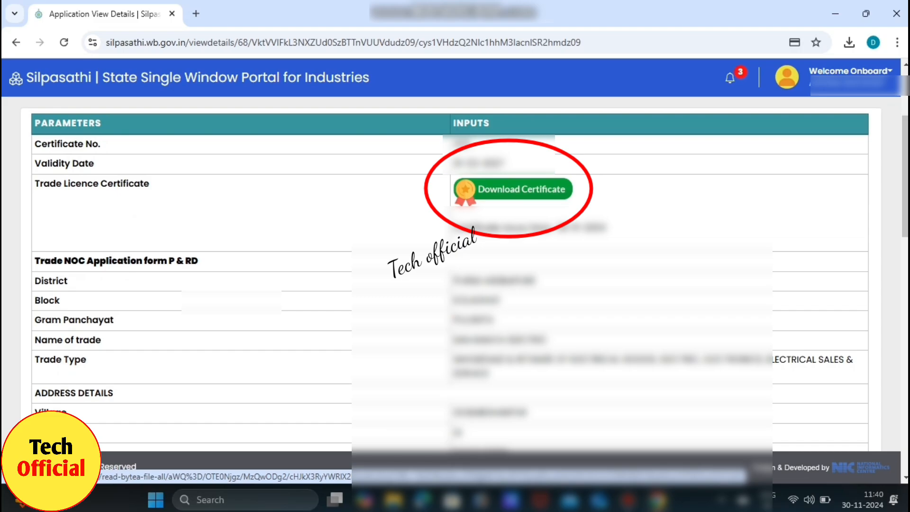
# Step: Open the Trade Licence Certificate (Form 11) PDF via Download Certificate
pyautogui.click(521, 188)
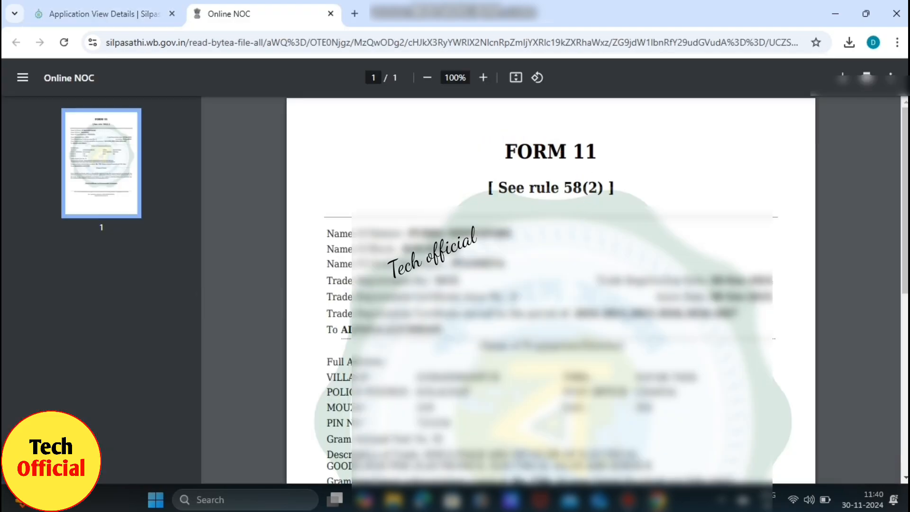